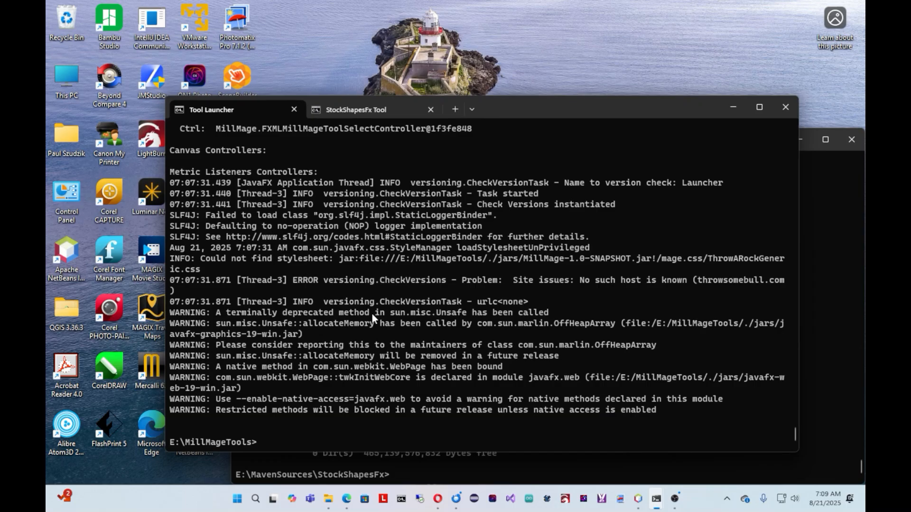
Step: Launch Tool Table Utilities by rerunning the previous command in the Tool Launcher console
key(Up)
key(Return)
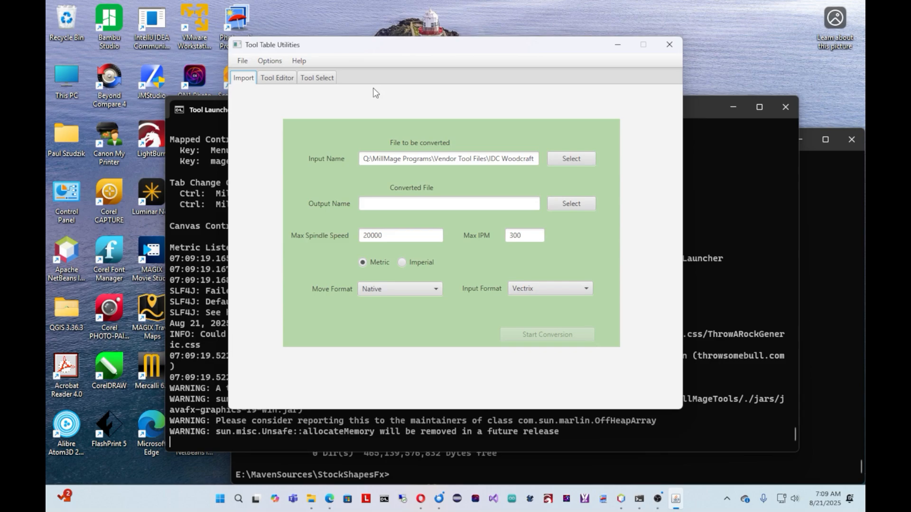
drag(414, 45, 417, 56)
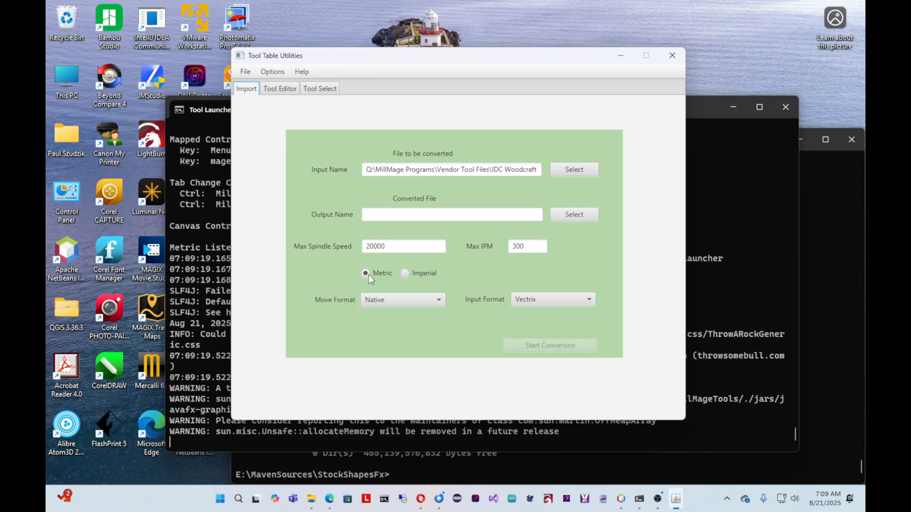
Step: Review the available input formats, keep Vectrix, and view the vendor tool files offered for conversion
click(546, 300)
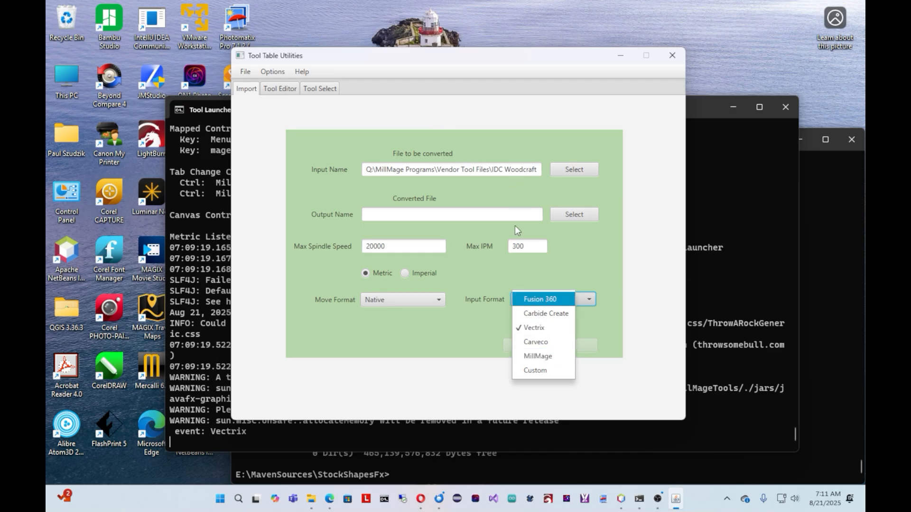
click(534, 327)
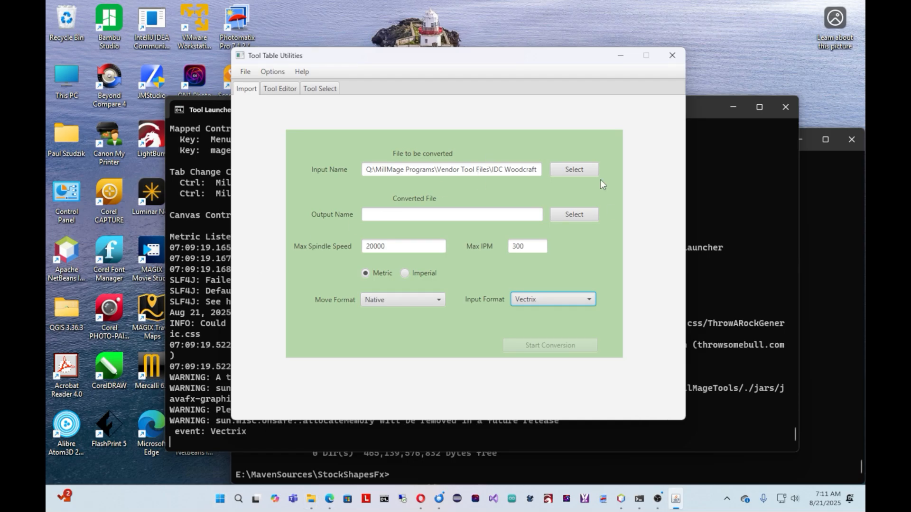
click(571, 172)
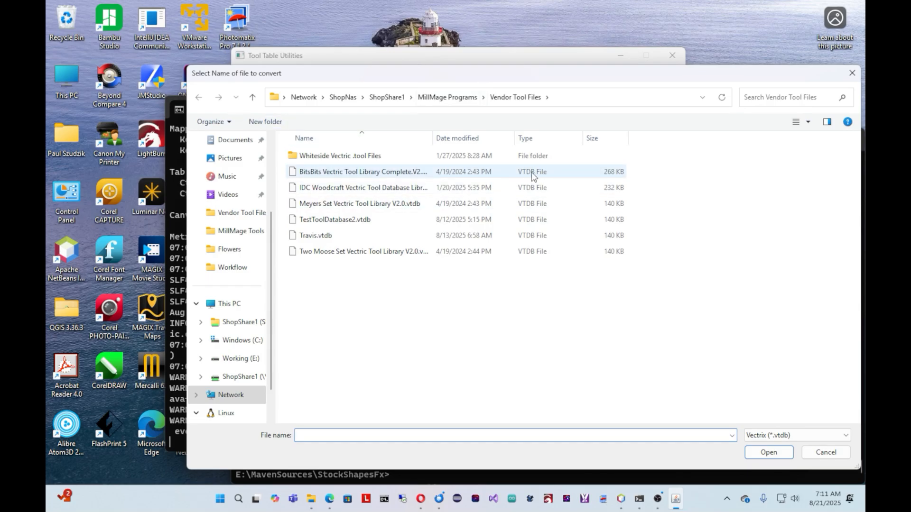
click(852, 73)
Step: Try Fusion 360 as the input format and view the vendor tool files offered for it
click(567, 303)
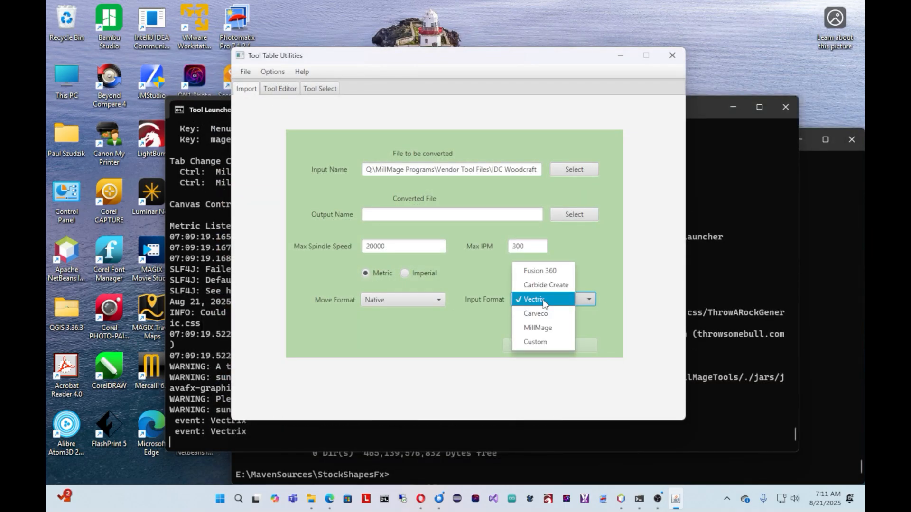
click(553, 271)
click(577, 170)
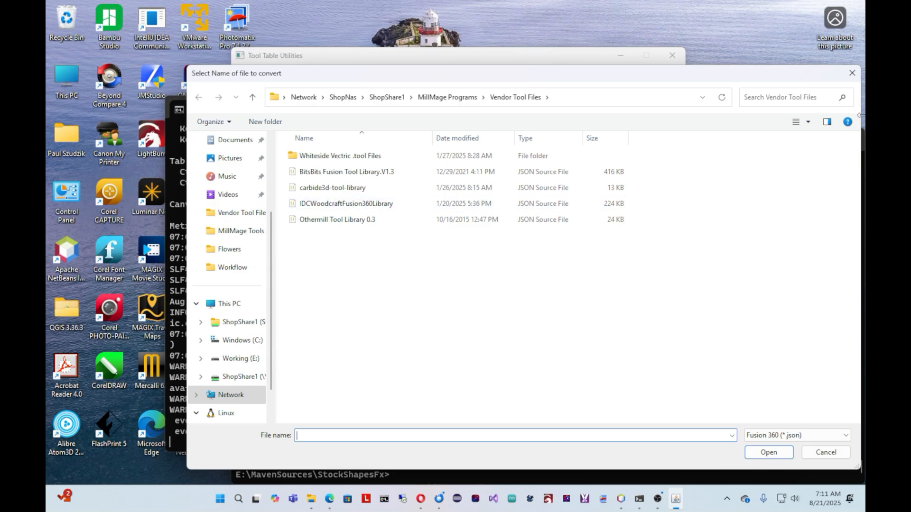
click(852, 73)
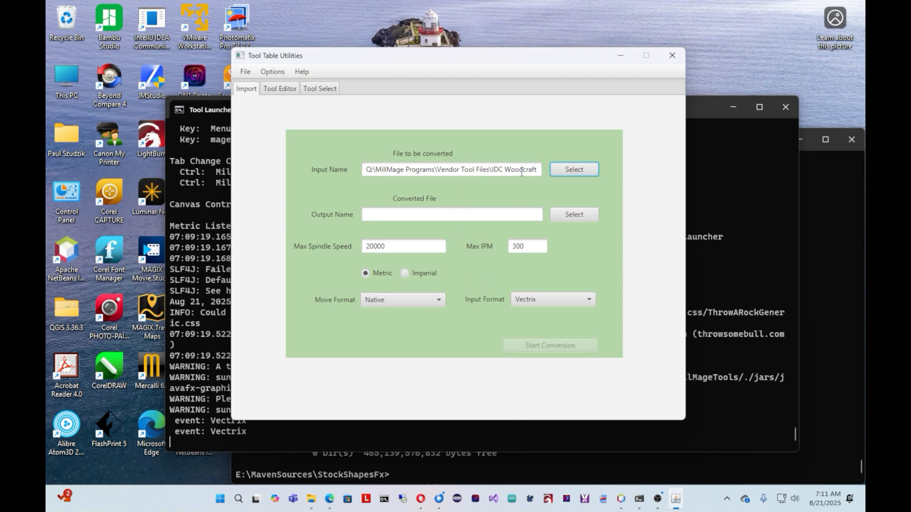
Step: Set the converted output file to Pauls.tools in the MillMage Tools Test folder and convert the IDC Woodcraft Vectric library
click(498, 170)
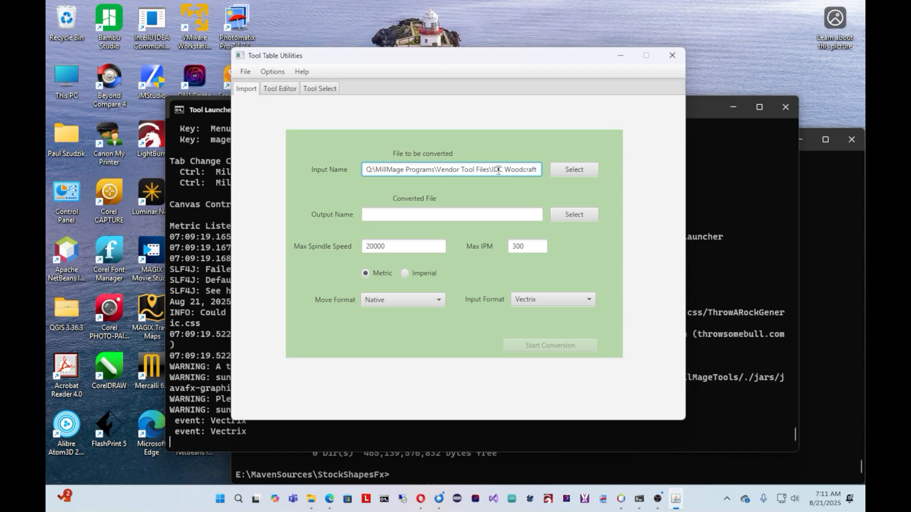
key(End)
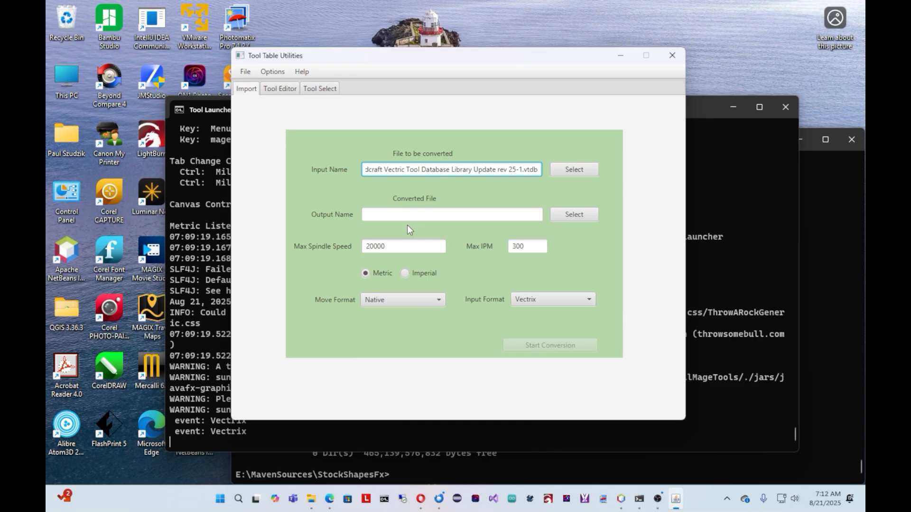
click(582, 214)
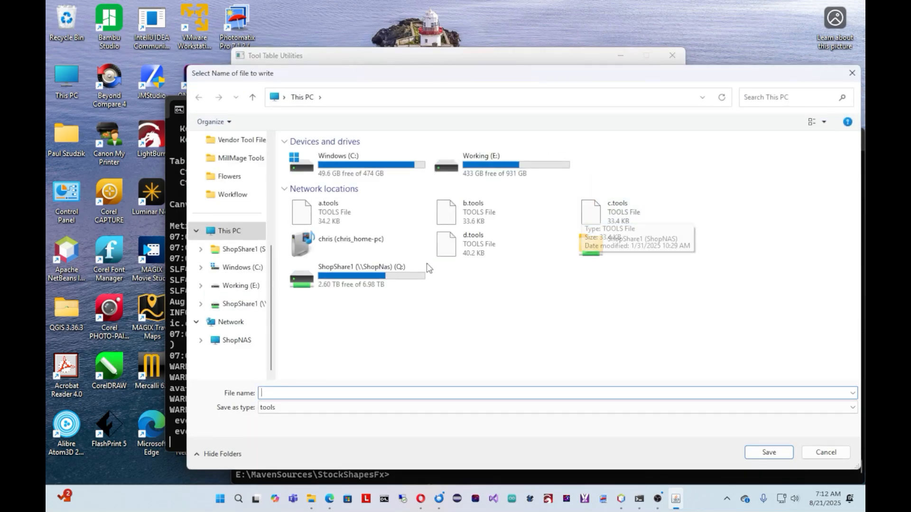
click(219, 161)
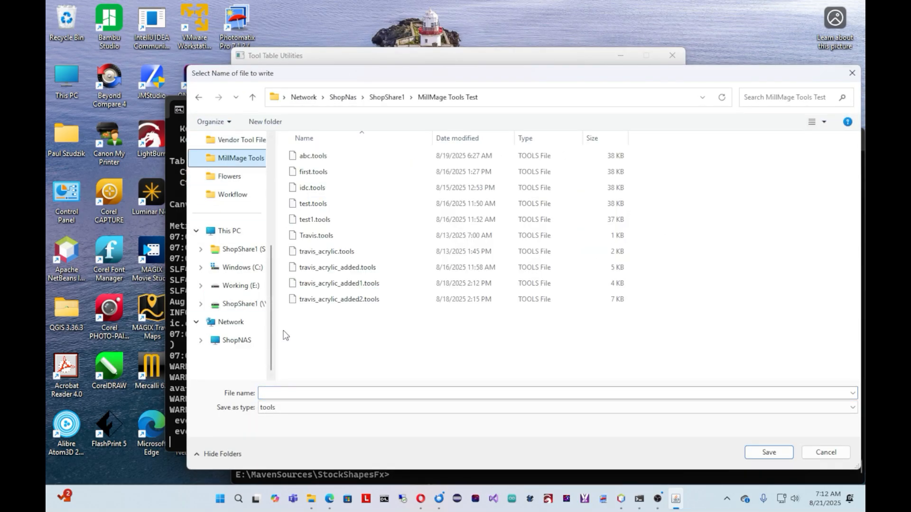
click(298, 394)
text(Pauls.tools)
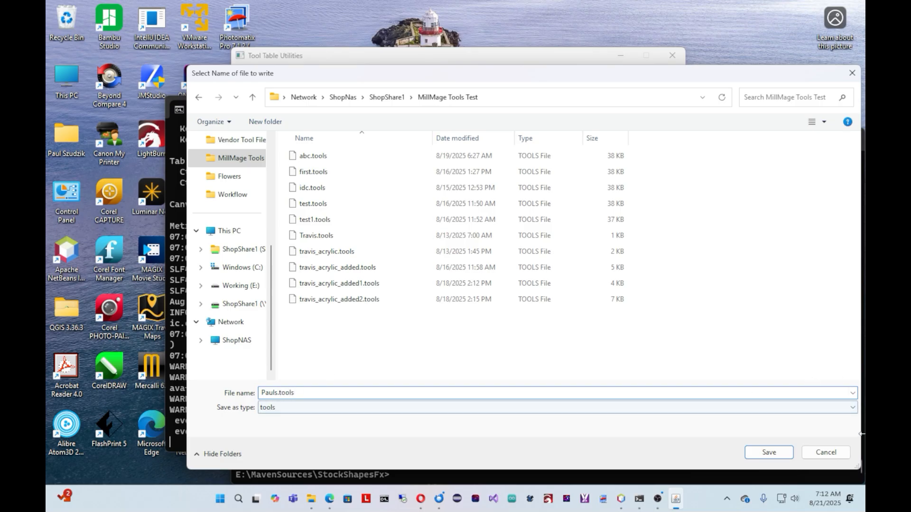
click(764, 454)
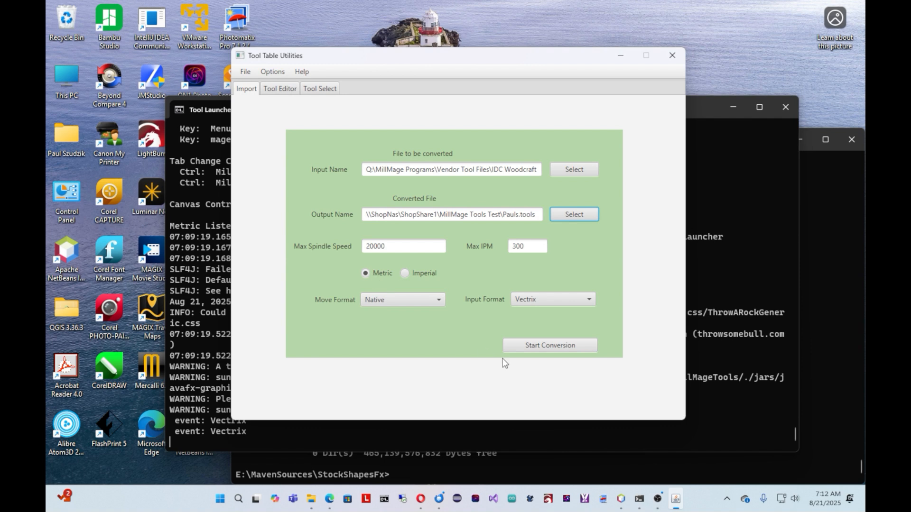
click(548, 345)
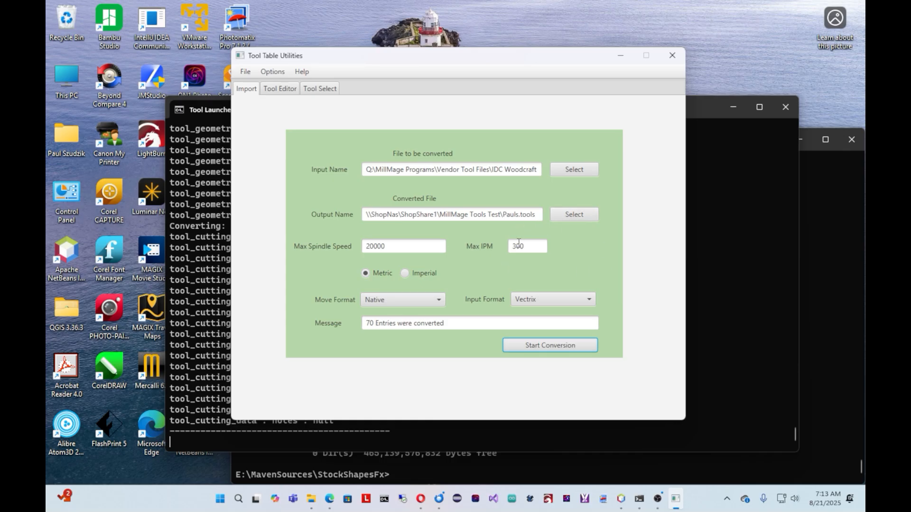
Step: Load the Pauls.tools library from the MillMage Tools Test folder into the Tool Editor
click(273, 90)
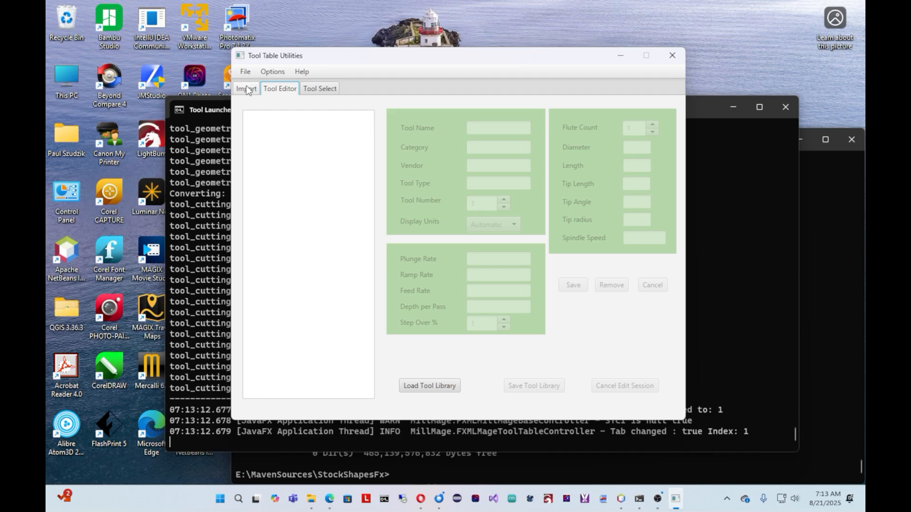
click(428, 386)
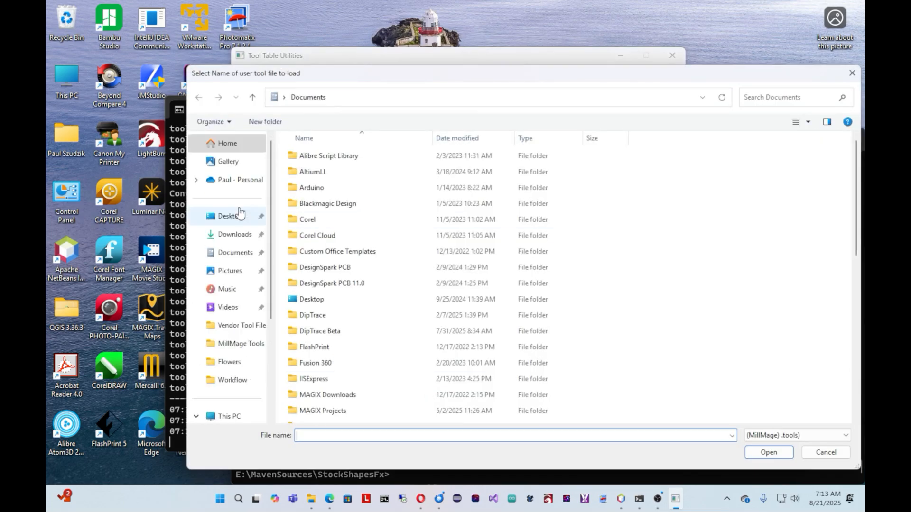
click(244, 346)
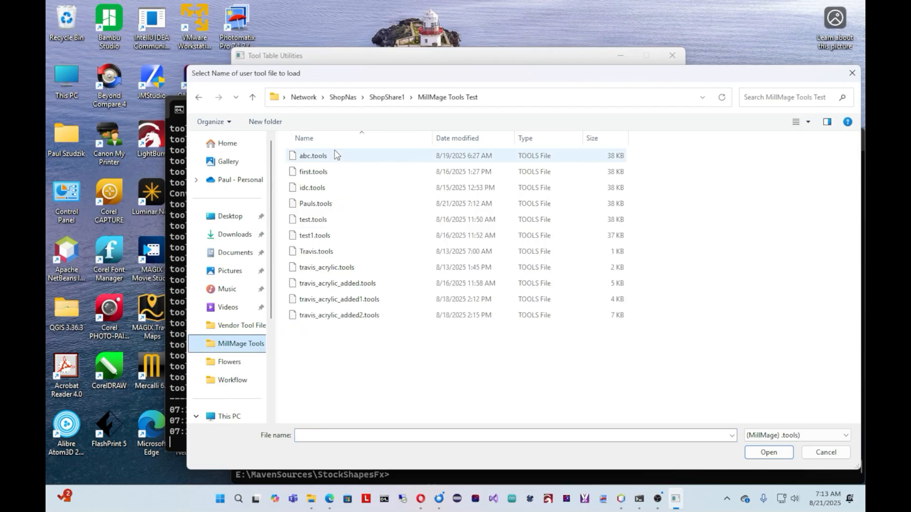
click(313, 205)
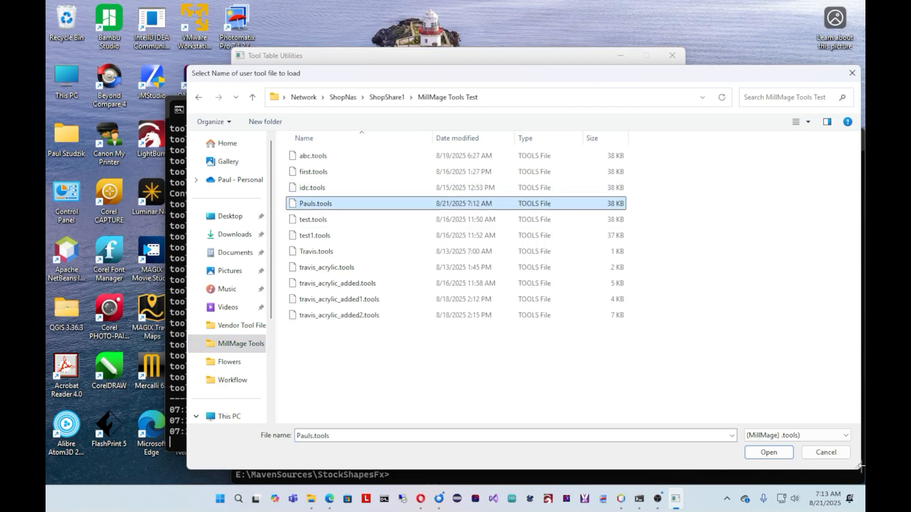
click(765, 453)
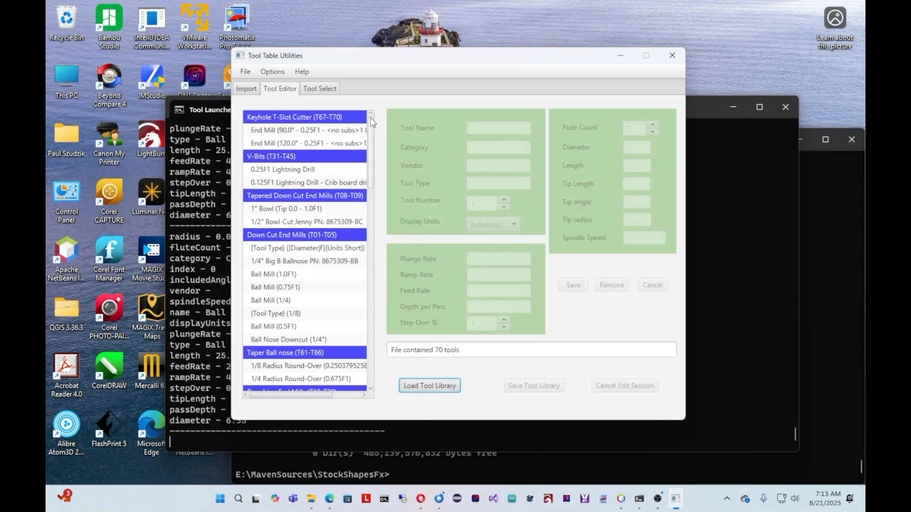
Step: Set the vendor of the V-Bit (60.0° - 0.75F1) under Roughing End Mills to IDC and save the tool
drag(372, 130, 370, 180)
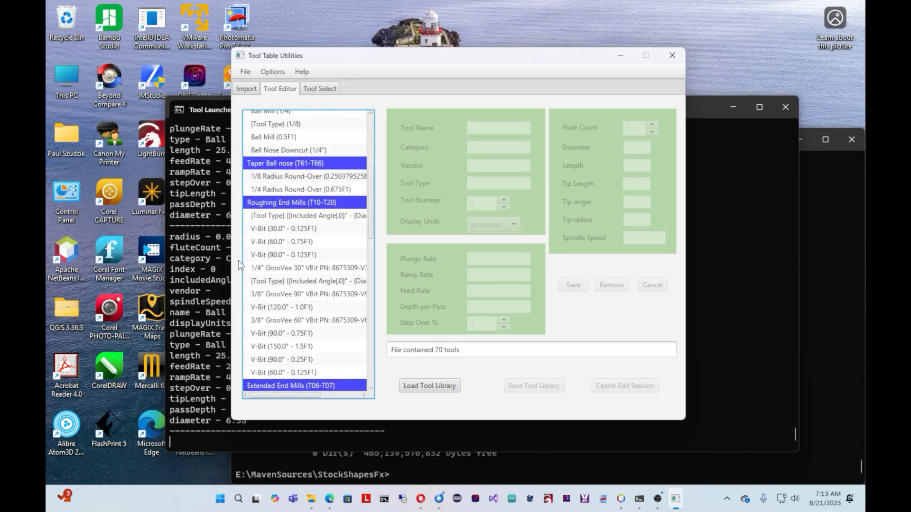
click(290, 243)
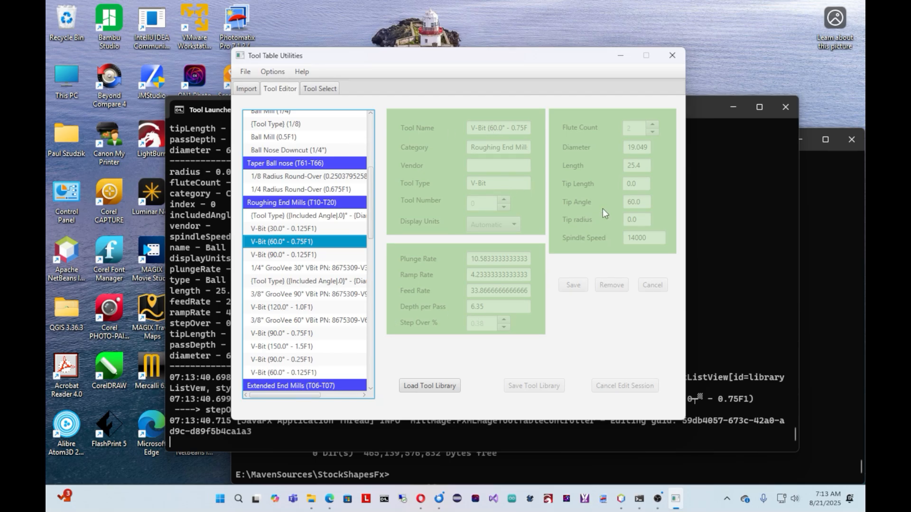
double_click(284, 243)
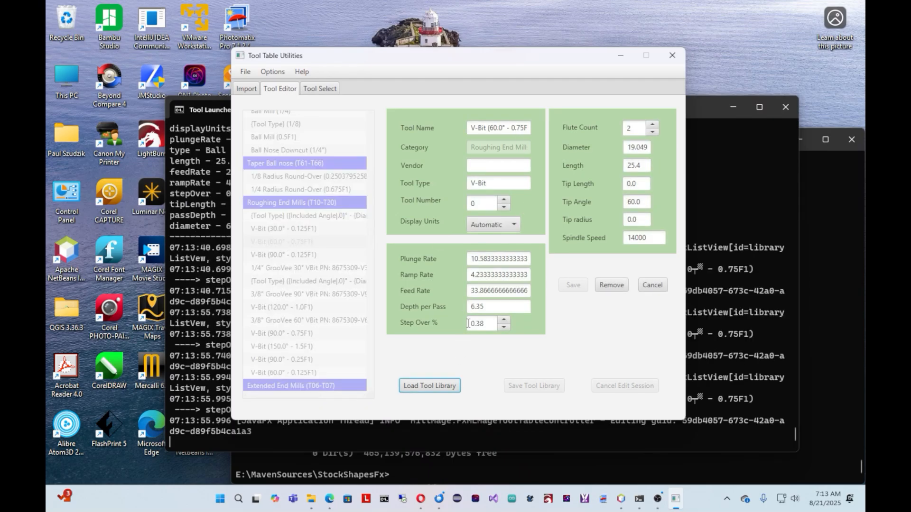
click(479, 166)
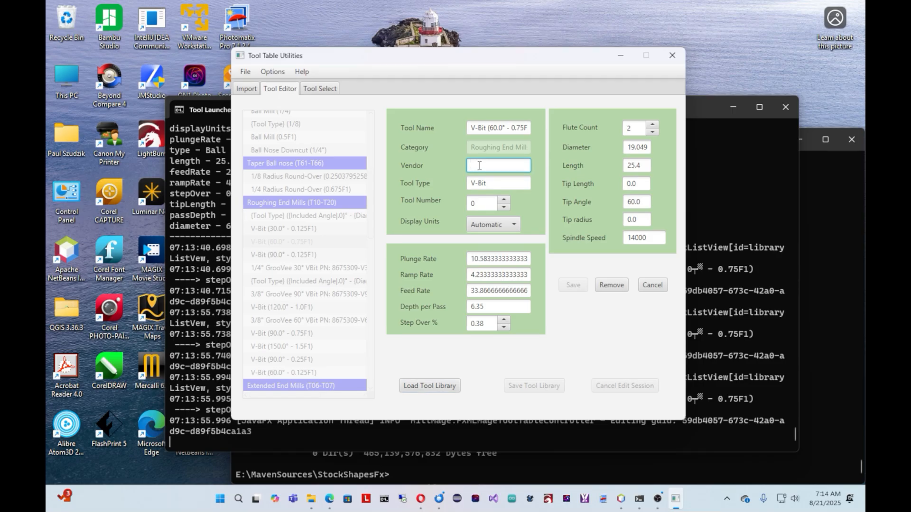
text(IDC)
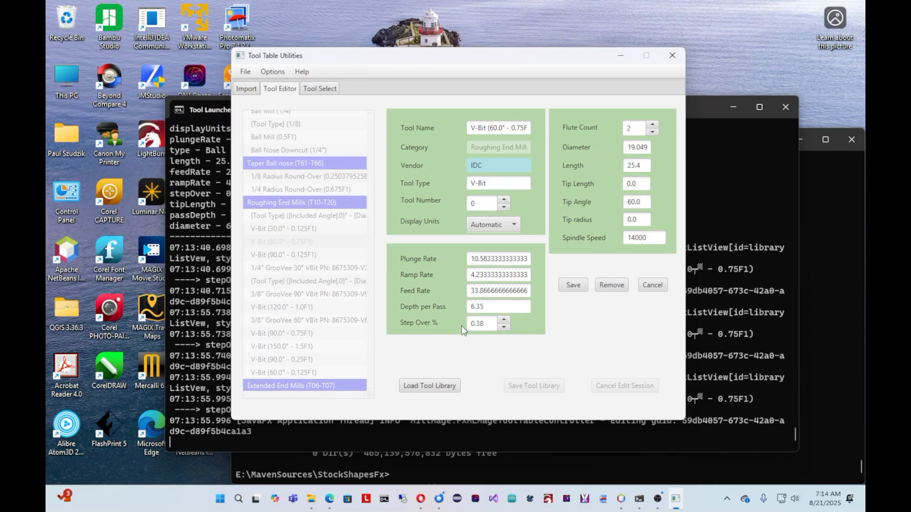
click(573, 286)
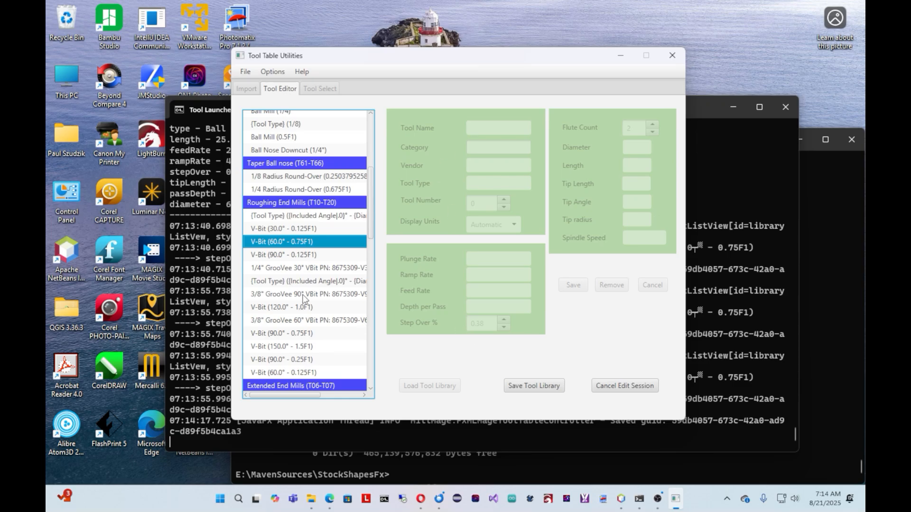
Step: Save the edited tool library over the existing Pauls.tools file in MillMage Tools Test
click(541, 386)
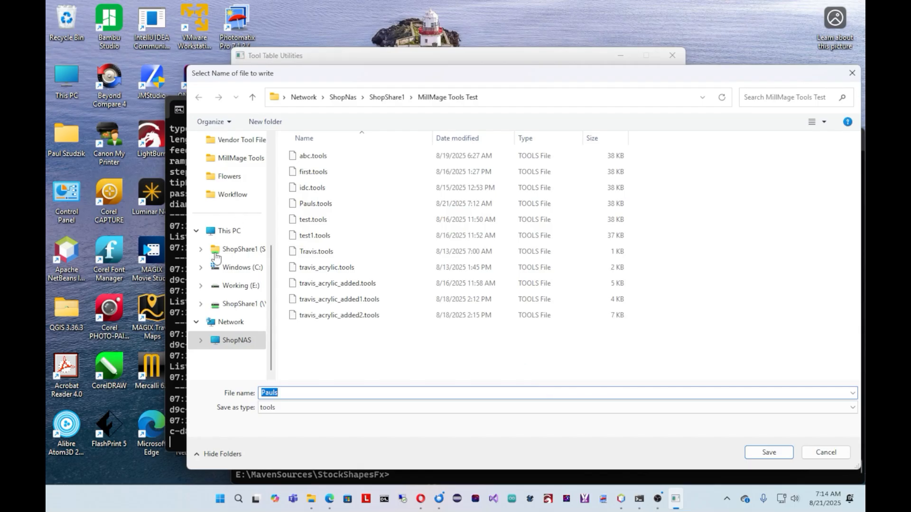
click(766, 454)
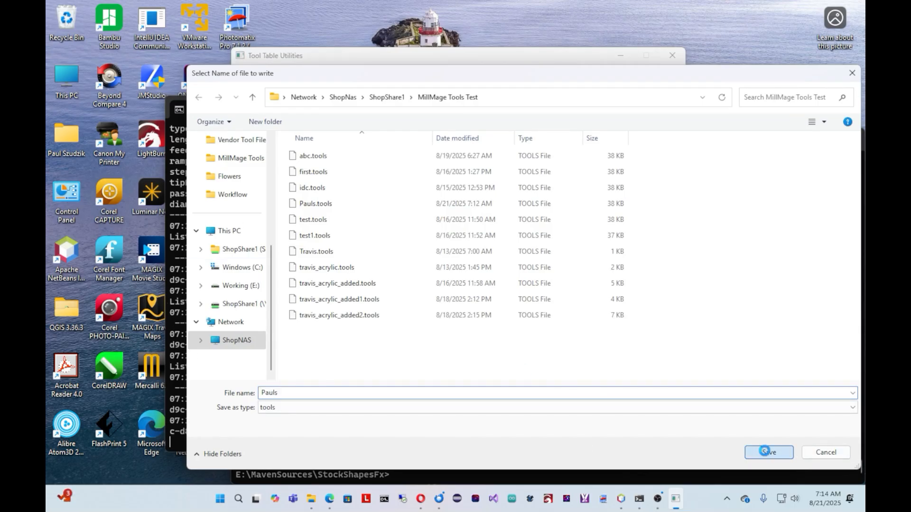
click(477, 251)
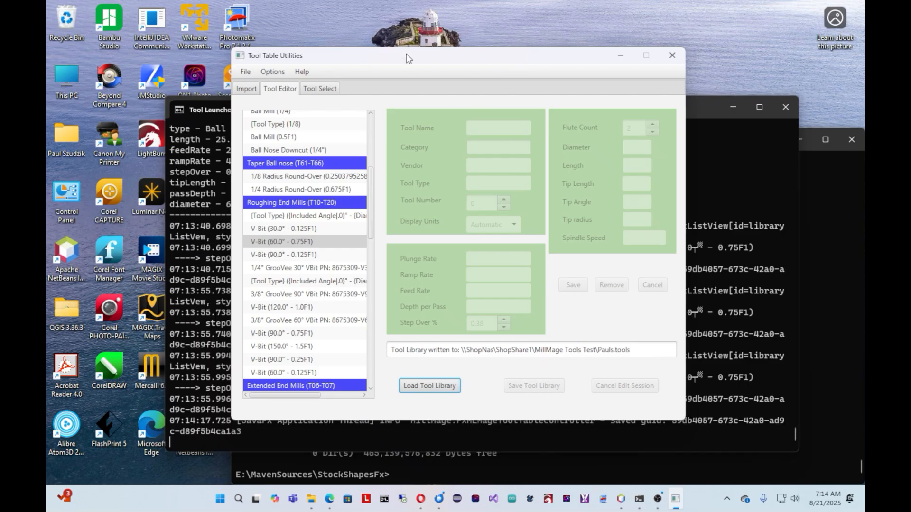
Step: Load Pauls.tools from MillMage Tools Test in Tool Select and filter its groups to Taper Ball nose (T61-T66)
click(314, 90)
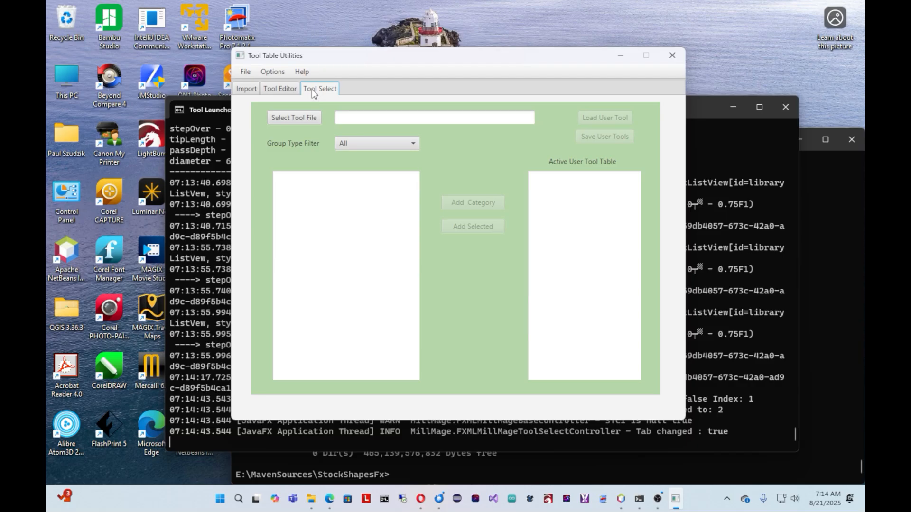
click(294, 120)
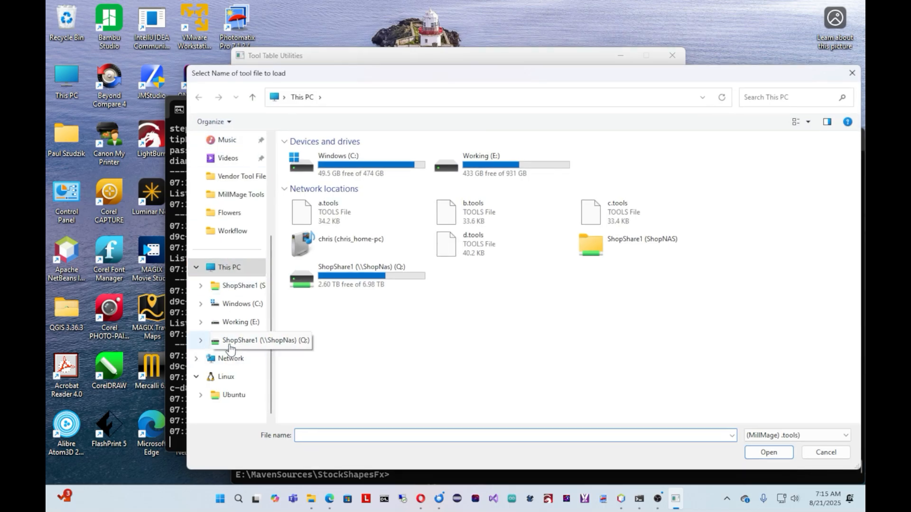
click(246, 202)
click(316, 203)
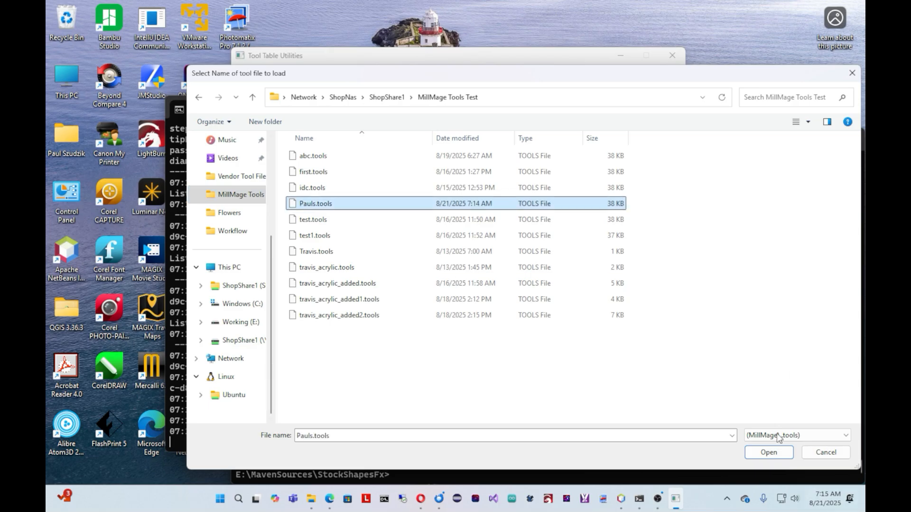
click(768, 451)
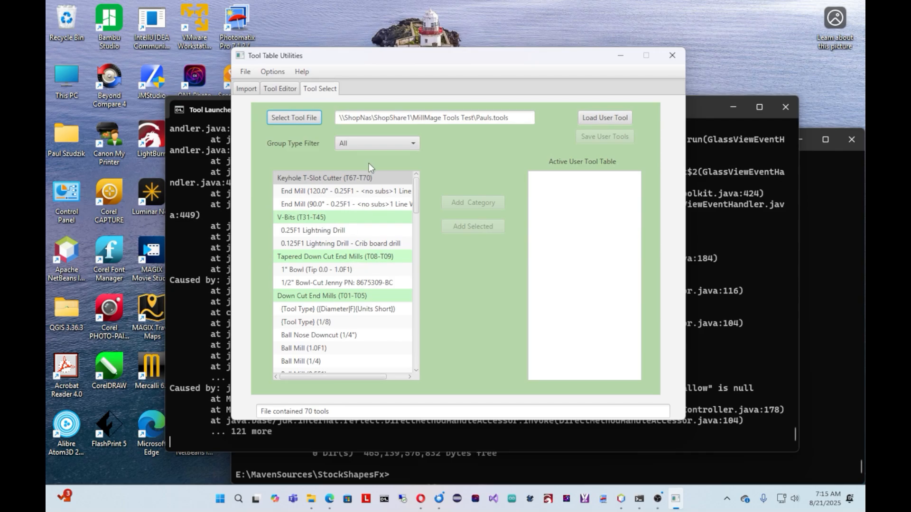
click(382, 144)
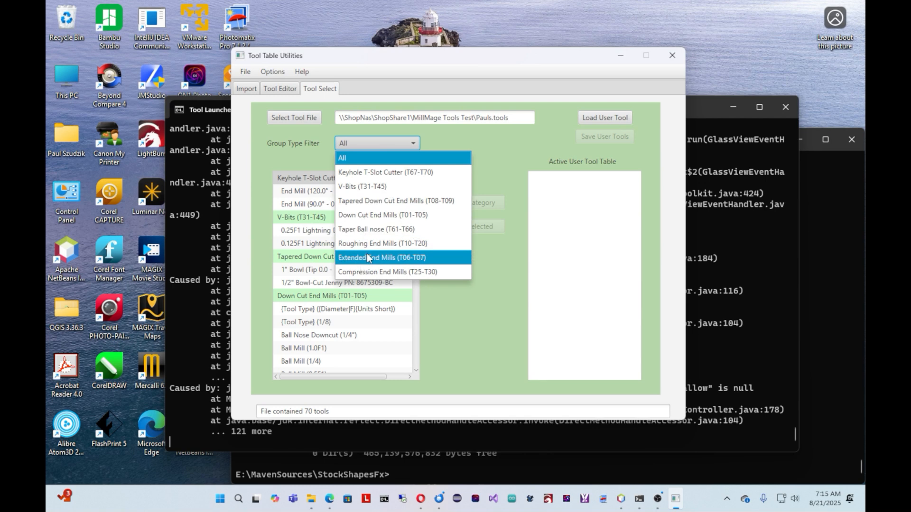
click(360, 230)
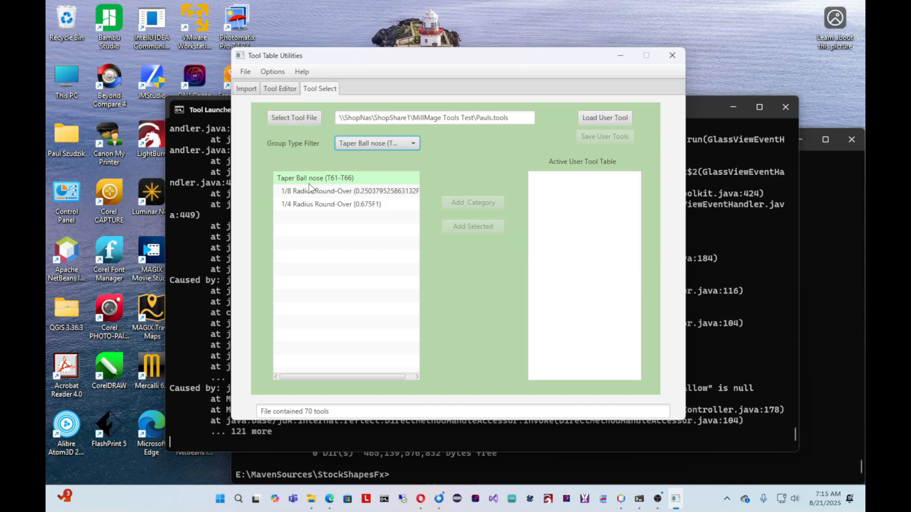
Step: Show all tool groups of the library and load RC5.tools from Documents as the active user tool table
click(413, 144)
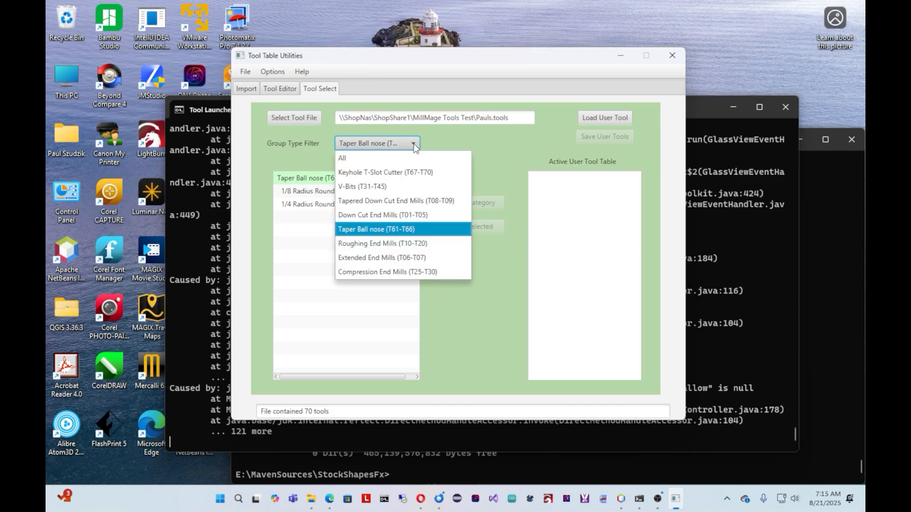
click(364, 156)
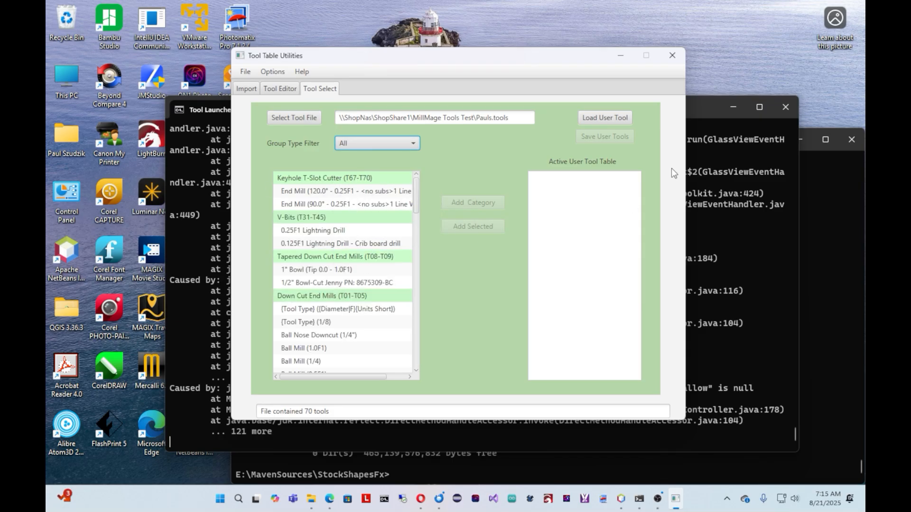
click(610, 118)
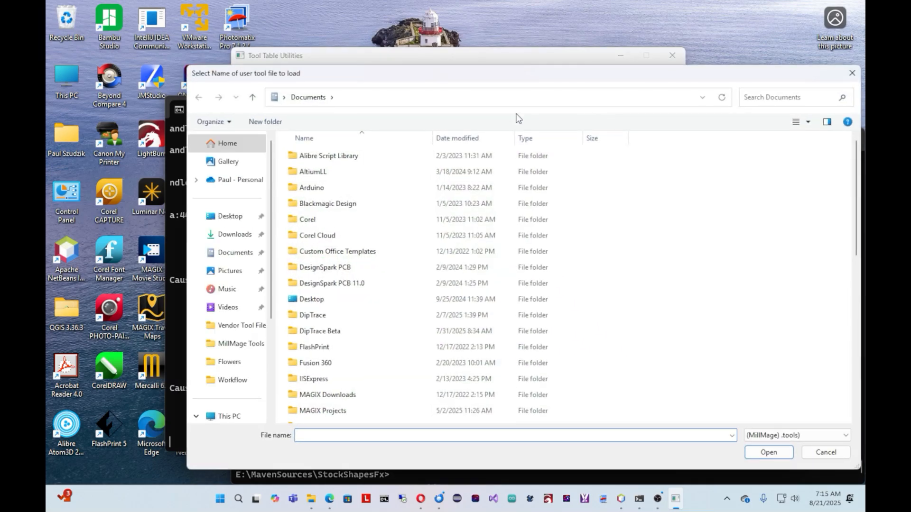
click(221, 255)
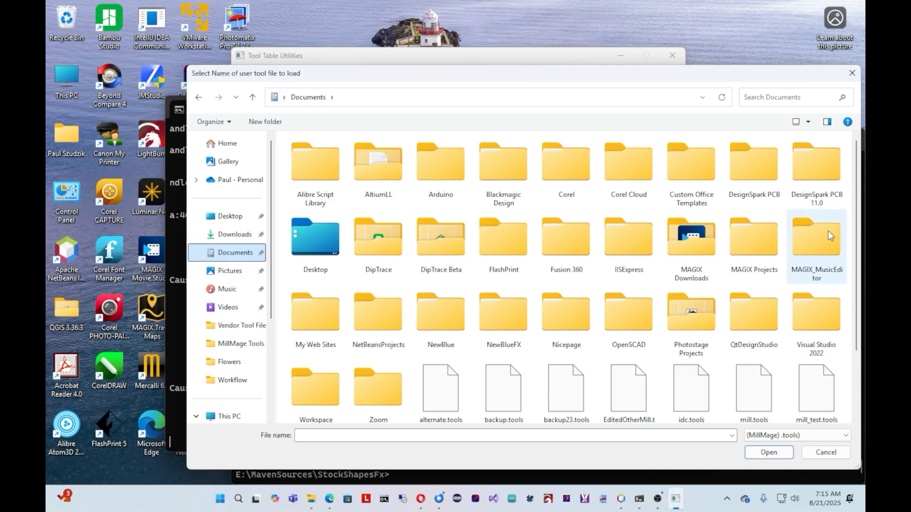
scroll(858, 231, down, 1)
scroll(857, 231, down, 2)
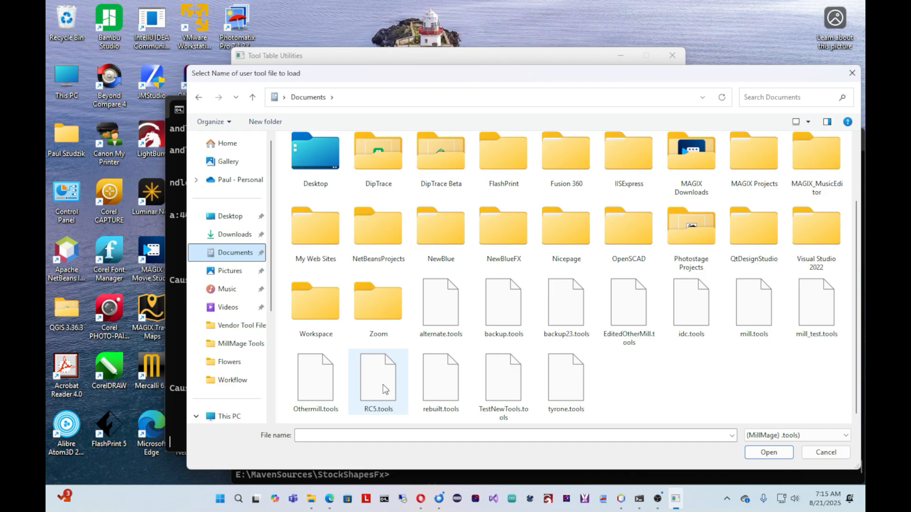
click(373, 392)
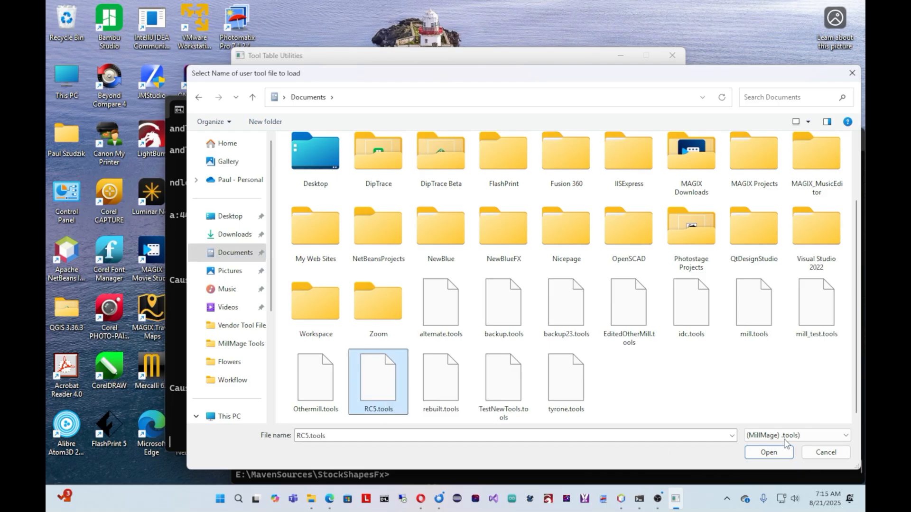
click(777, 453)
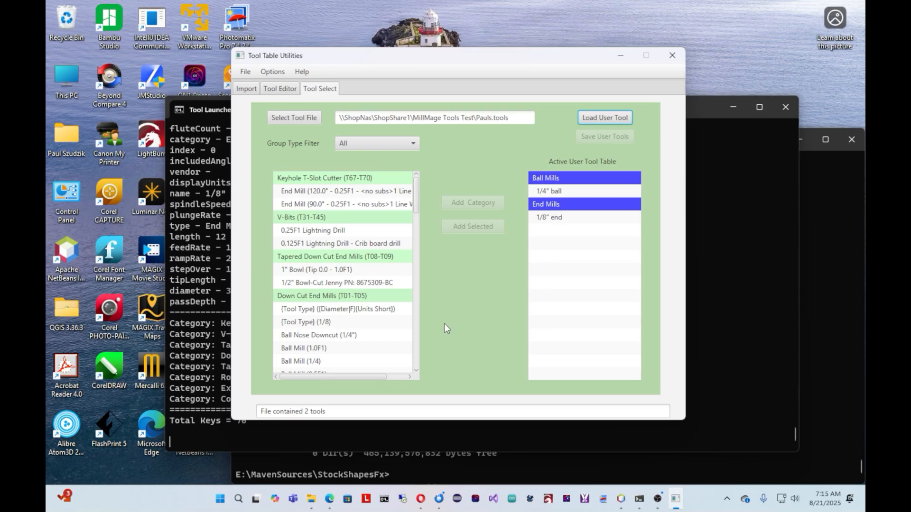
Step: Browse the full library list and filter its groups to Roughing End Mills (T10-T20)
drag(416, 195, 414, 258)
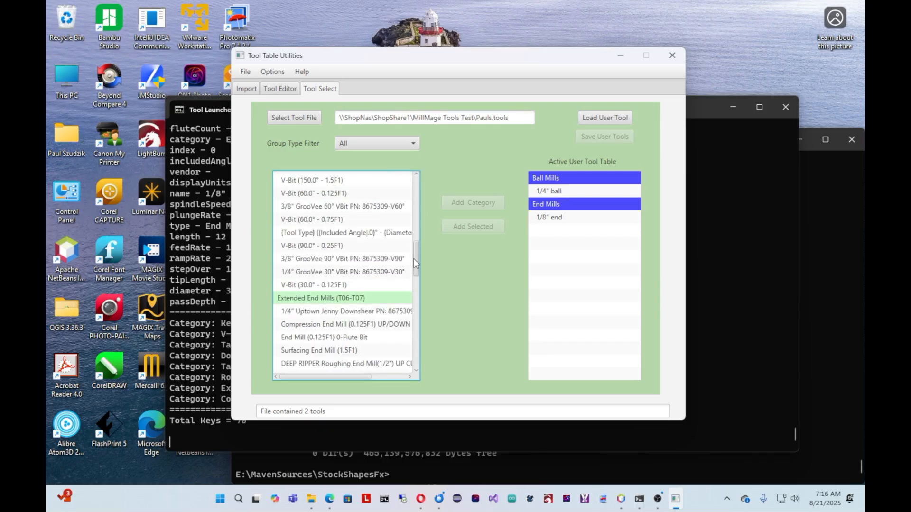
click(403, 141)
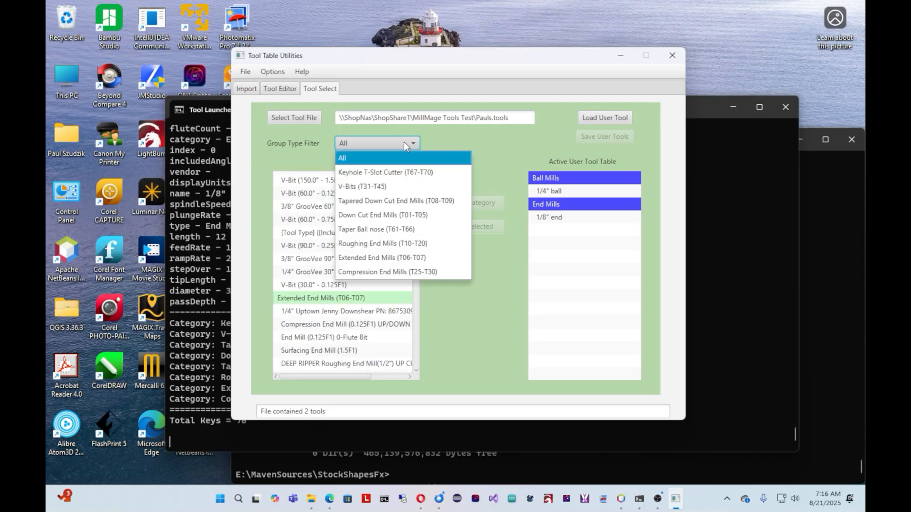
click(392, 244)
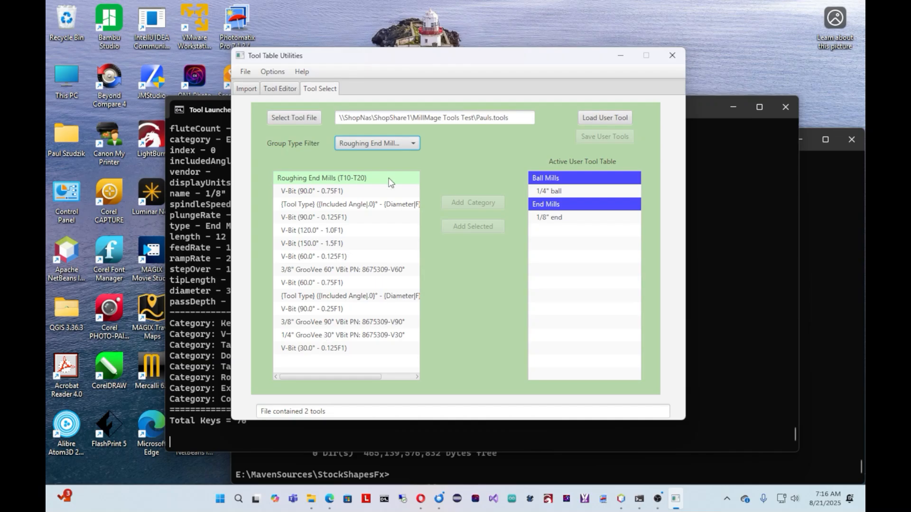
Step: Filter the library to Down Cut End Mills (T01-T05) and add Ball Mill (0.5F1) to the active user tool table
click(398, 143)
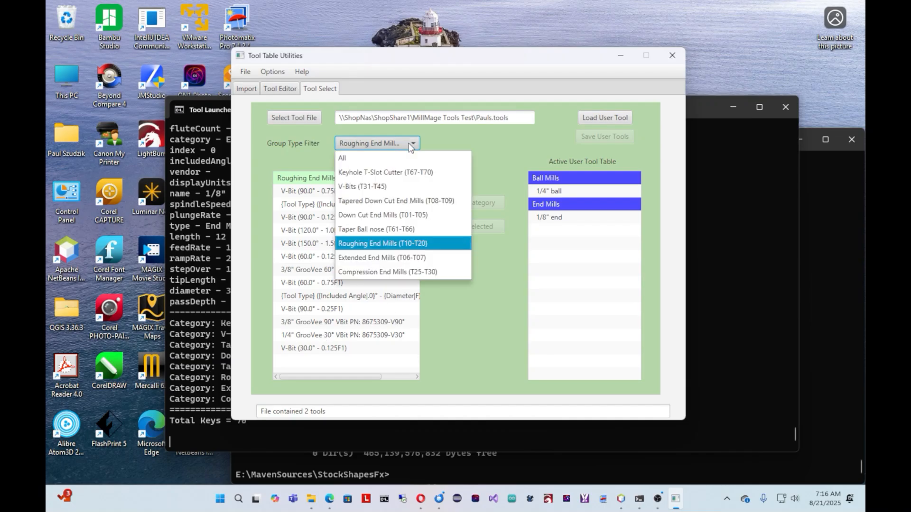
click(366, 215)
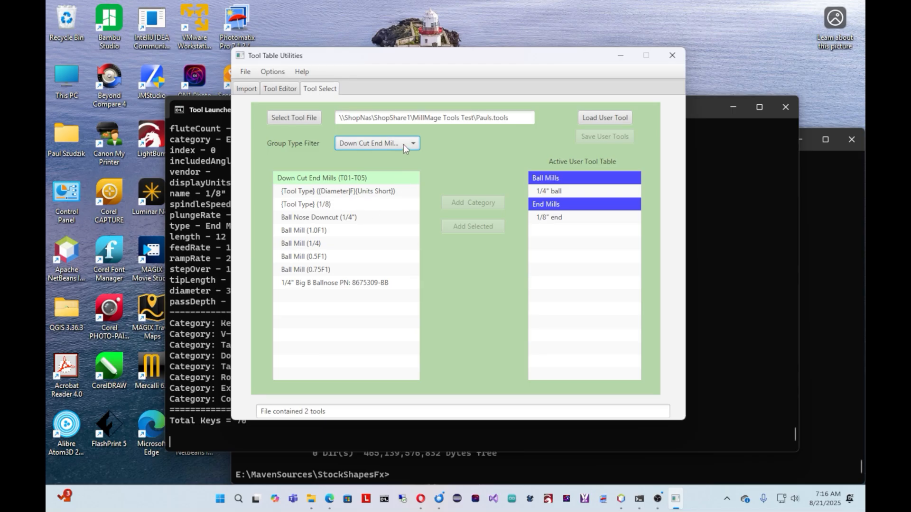
click(293, 243)
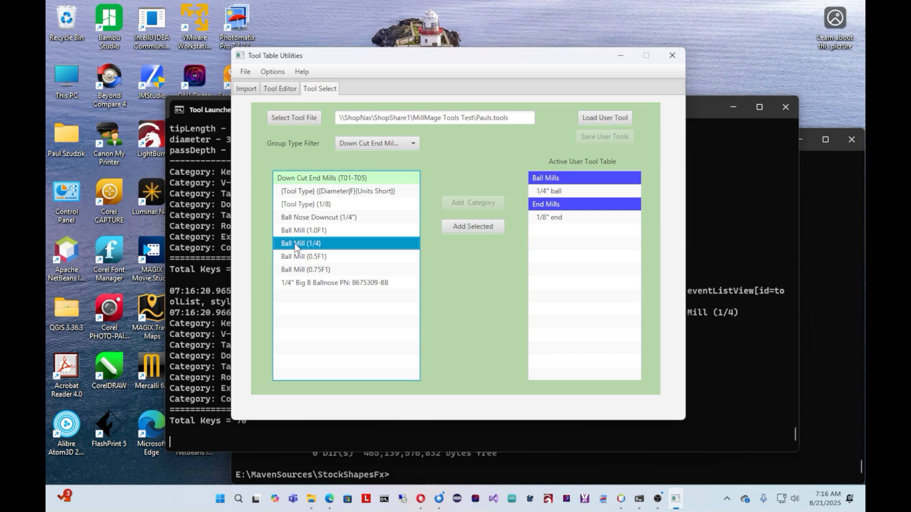
click(303, 258)
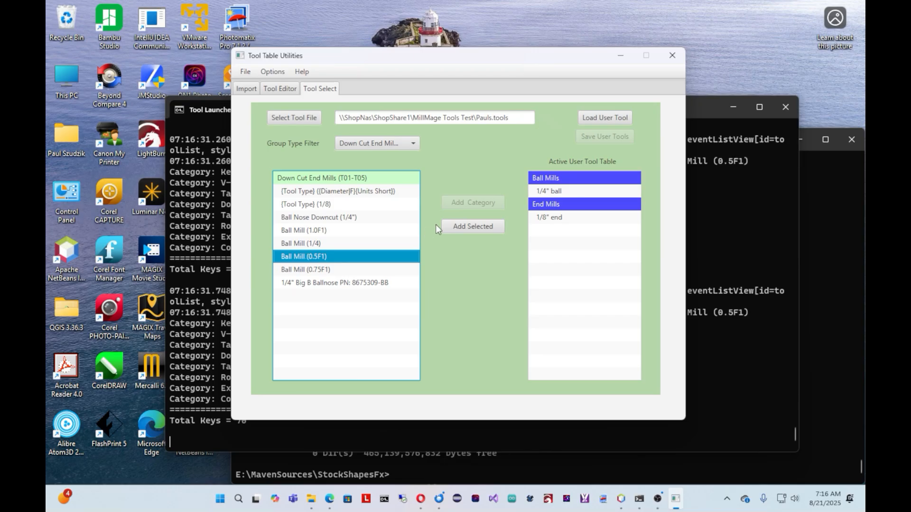
click(468, 227)
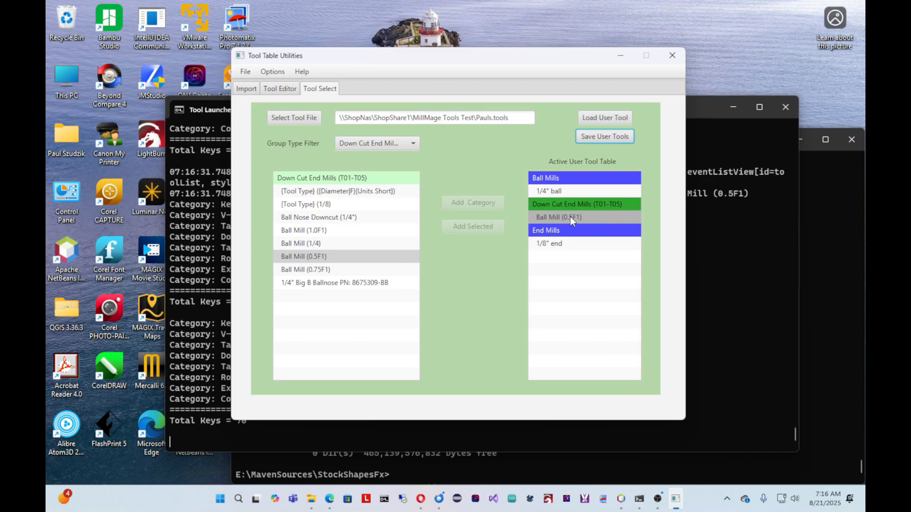
Step: Save the user tool table over the existing RC5.tools file in Documents
click(602, 139)
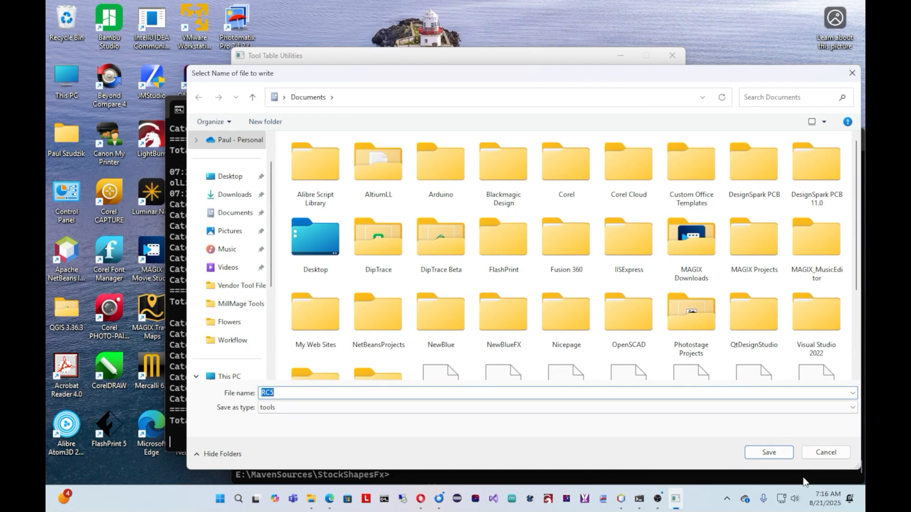
click(779, 458)
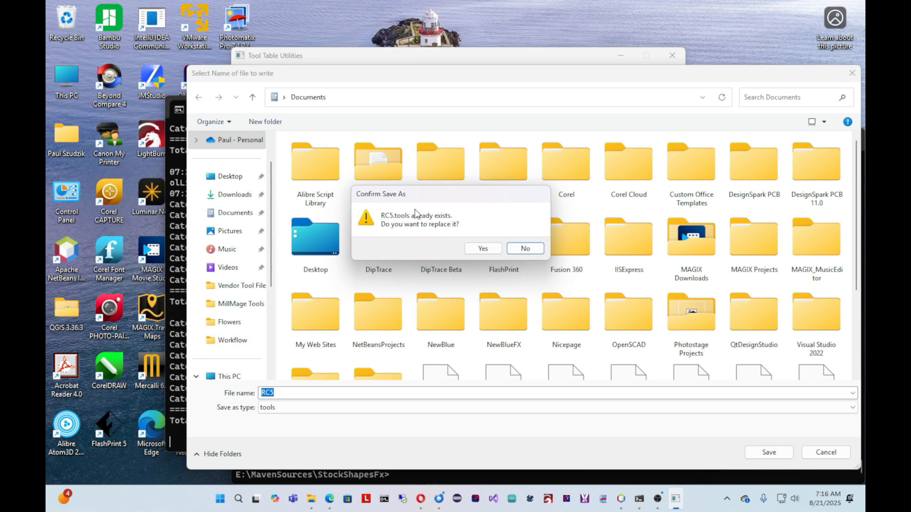
click(482, 248)
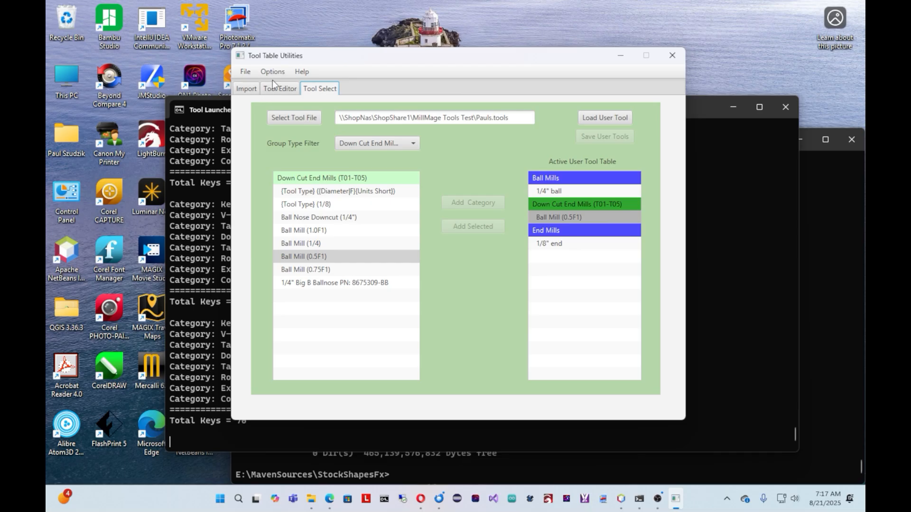
Step: View the program's About window and its help topics, closing each one
click(302, 72)
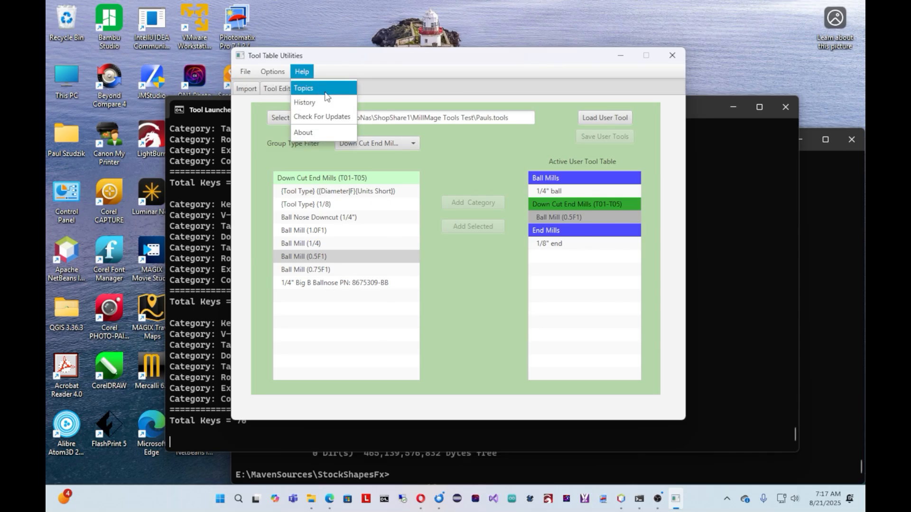
click(311, 135)
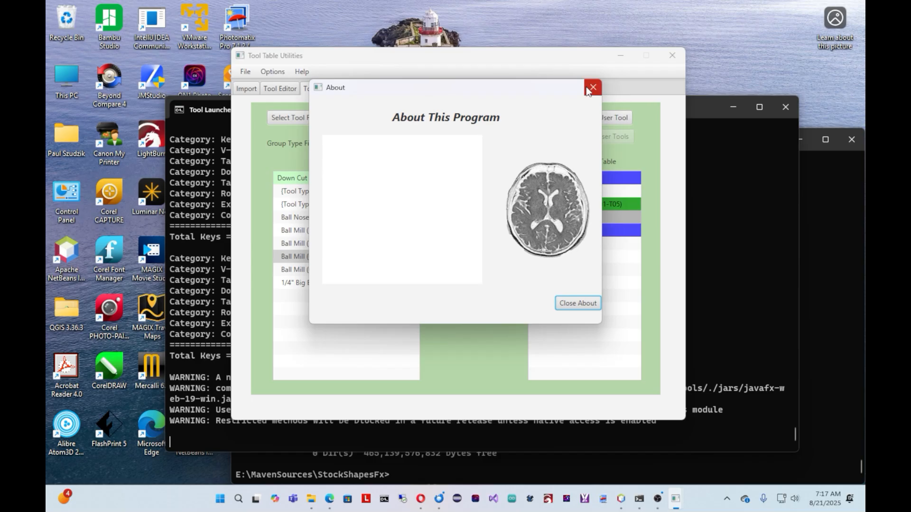
click(591, 88)
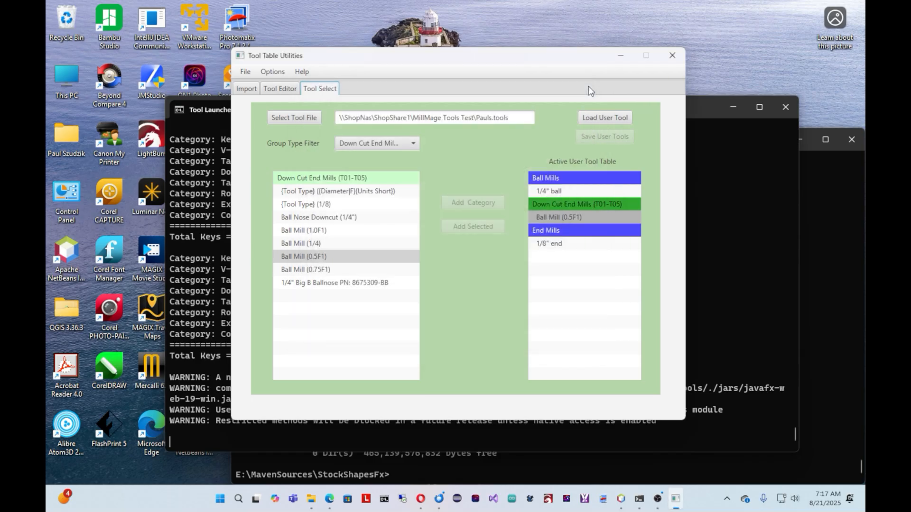
click(301, 73)
click(303, 90)
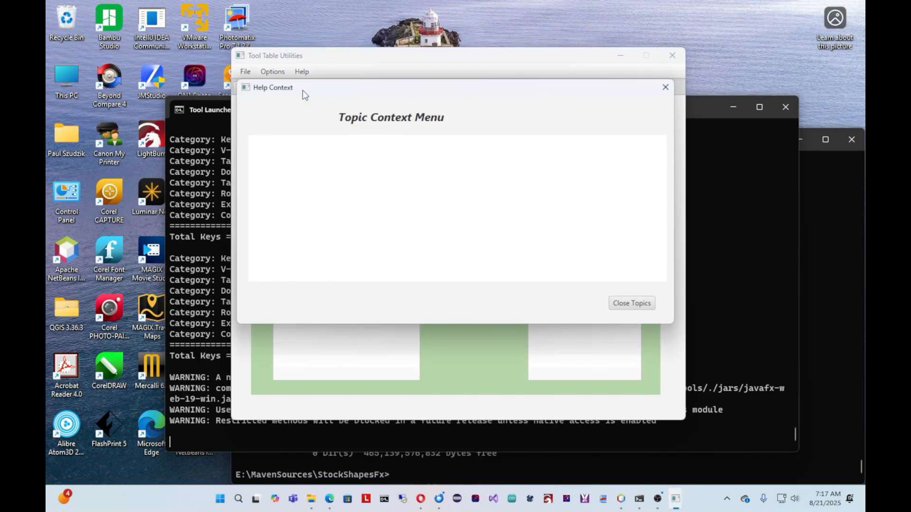
click(666, 91)
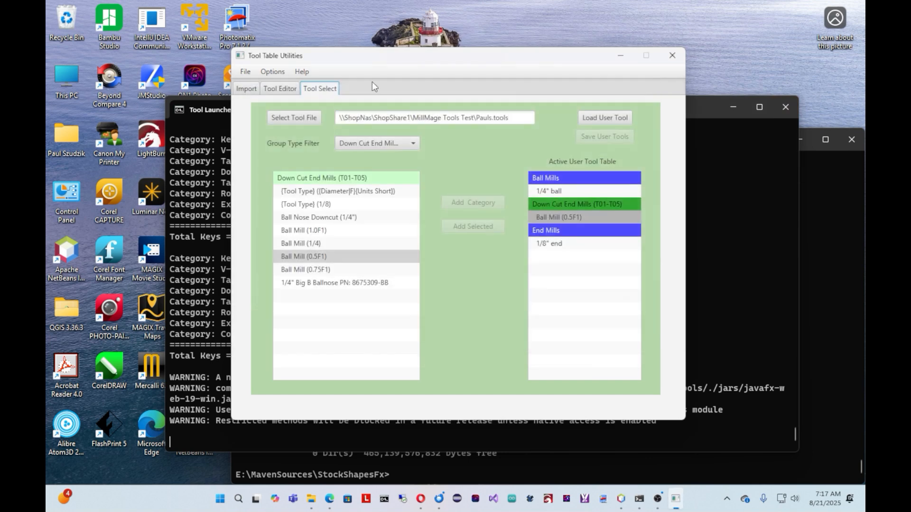
Step: View the release history log and check for program updates, closing both windows
click(296, 73)
click(299, 102)
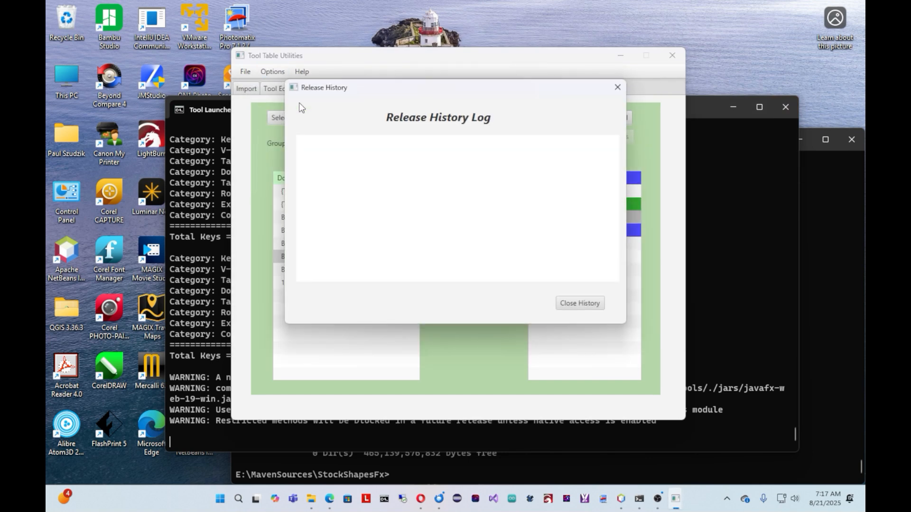
click(618, 87)
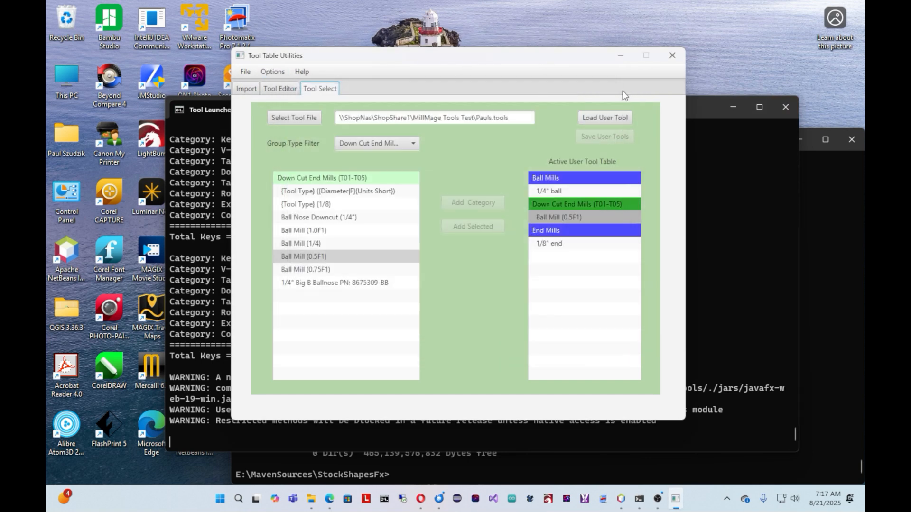
click(301, 71)
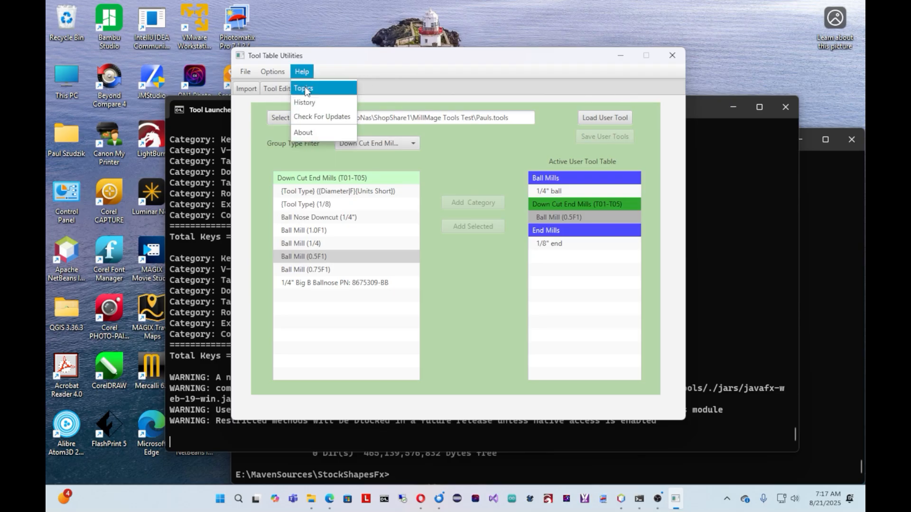
click(308, 113)
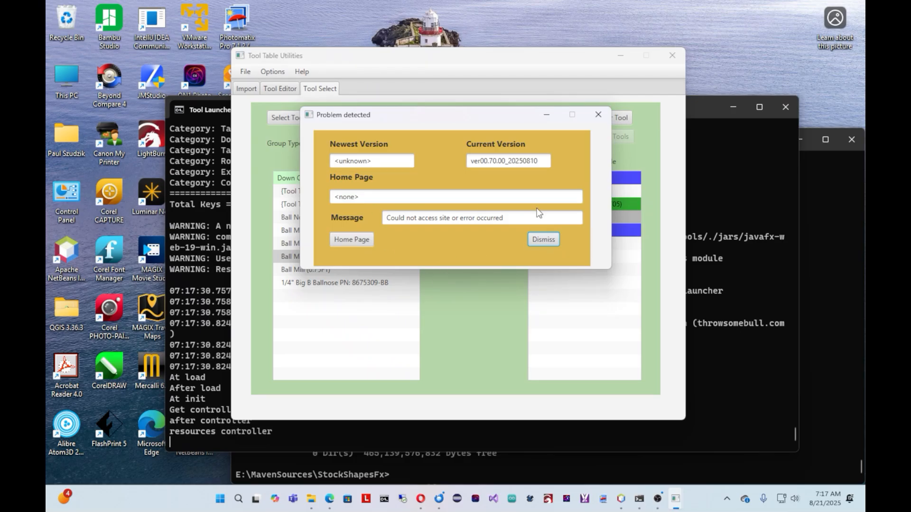
click(598, 114)
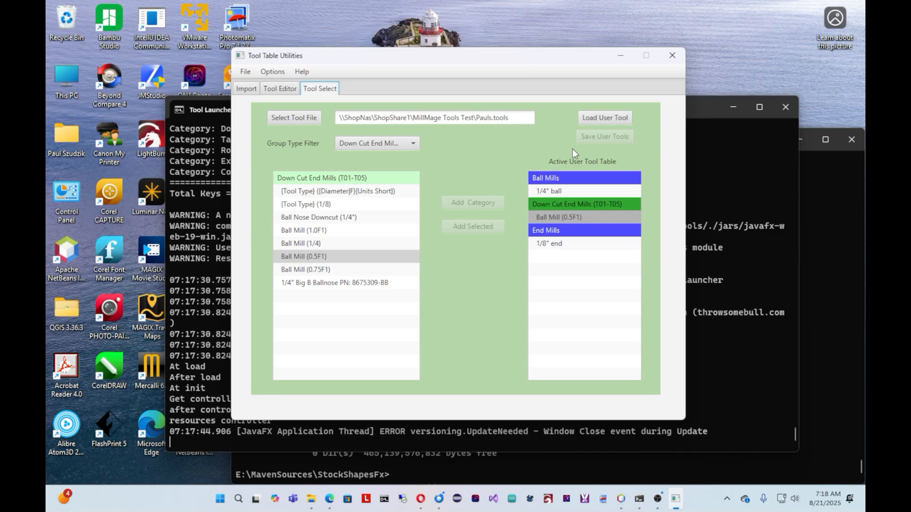
Step: Close Tool Table Utilities and list the .exe files of E:\MillMageTools with dir *.exe in the command prompt
click(673, 56)
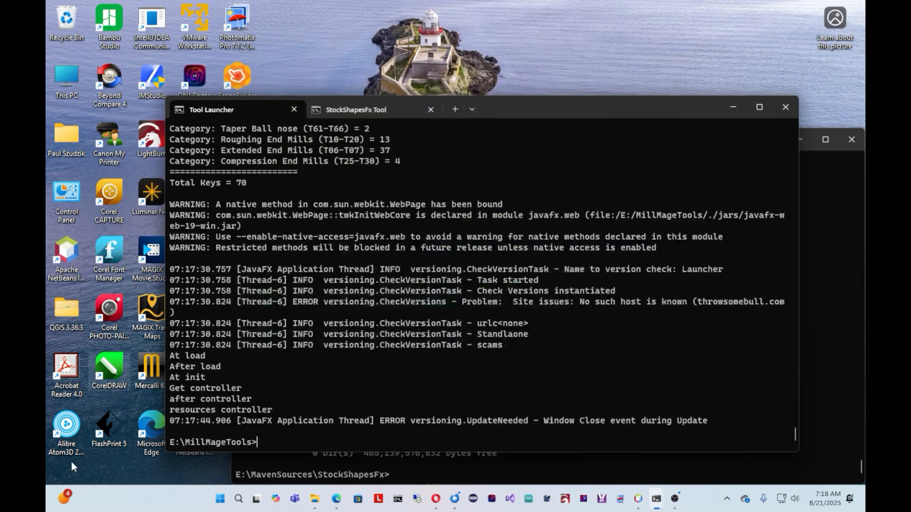
text(dir *.exe)
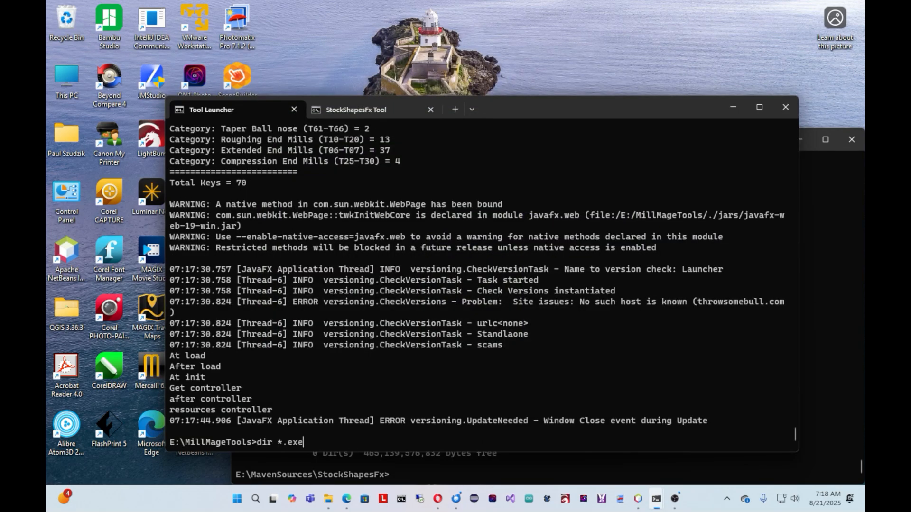
key(Return)
Step: Build the native executable by running native in E:\MillMageTools and launch the program with capture
text(native)
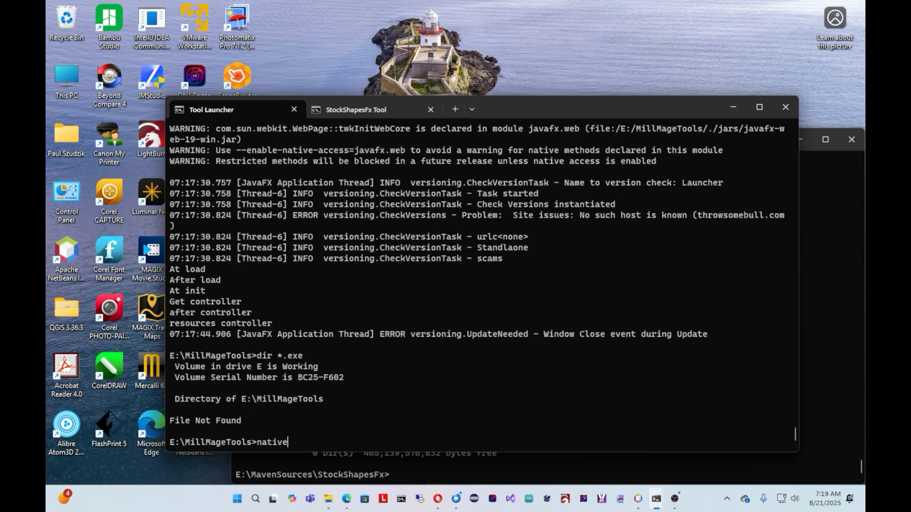
key(Return)
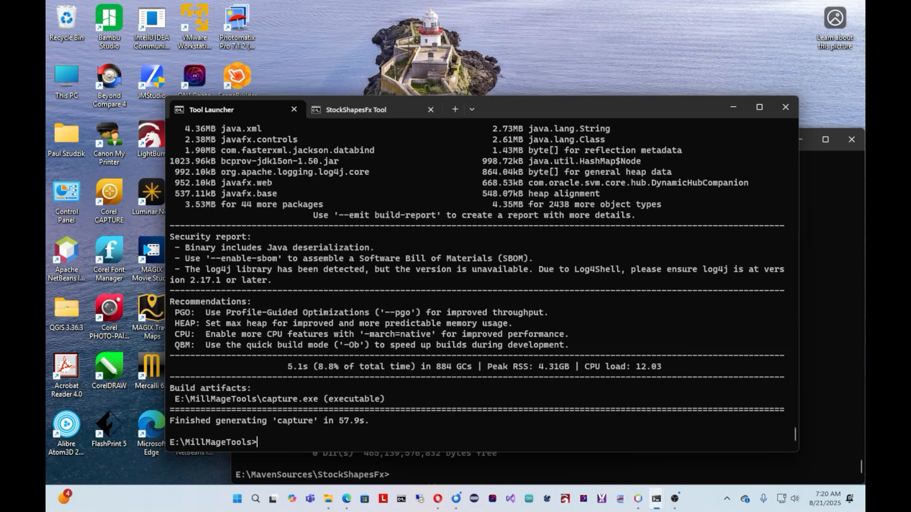
text(capture)
key(Return)
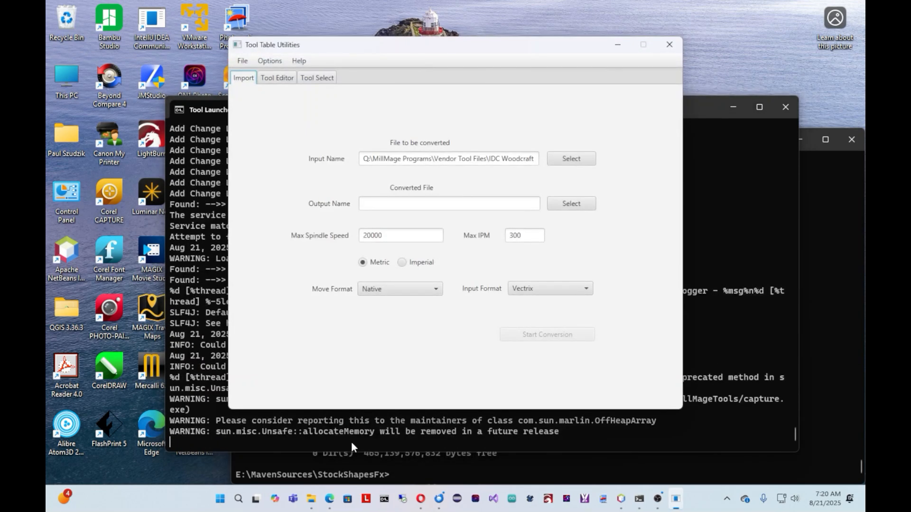
Step: Open the file choosers for the conversion's input and output files, closing each without picking a file
mouse_move(469, 47)
mouse_down()
mouse_move(457, 67)
mouse_move(467, 49)
mouse_up()
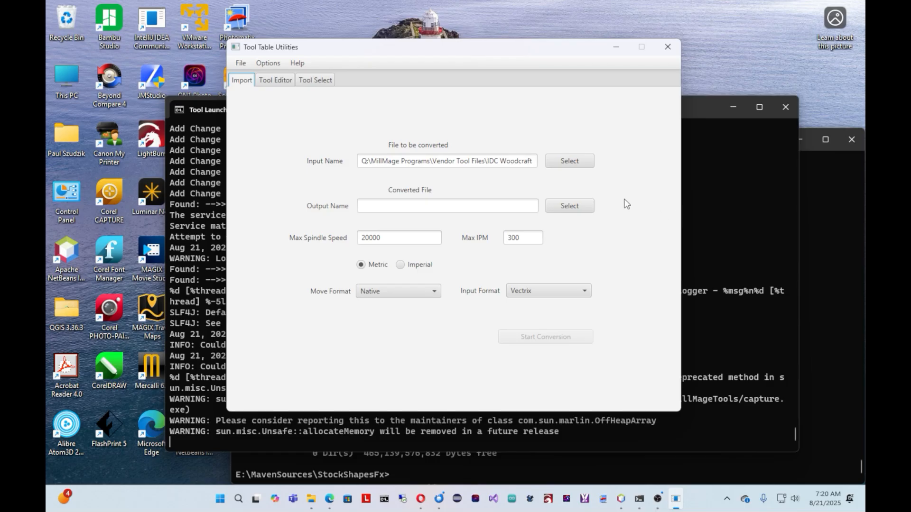
click(570, 163)
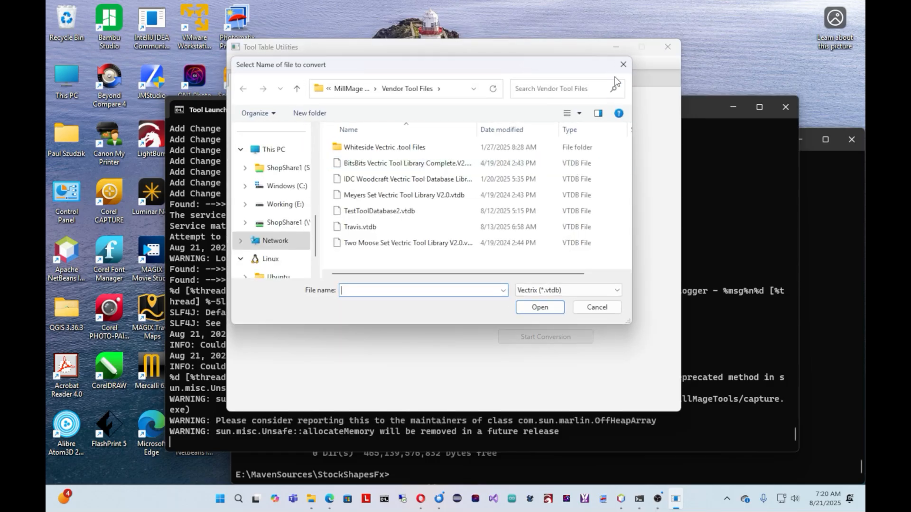
click(623, 65)
click(586, 208)
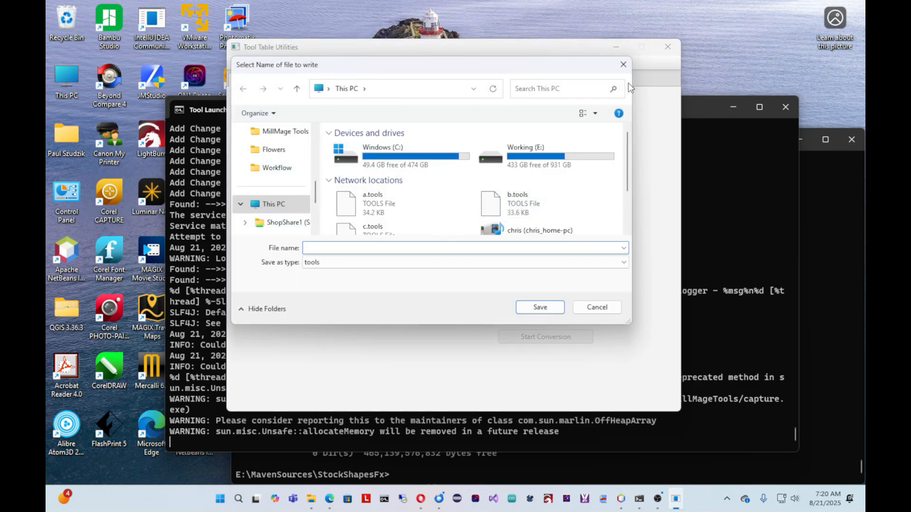
click(623, 65)
Step: View the Tool Editor page, return to Import and review the available input formats, keeping Vectrix selected
click(284, 81)
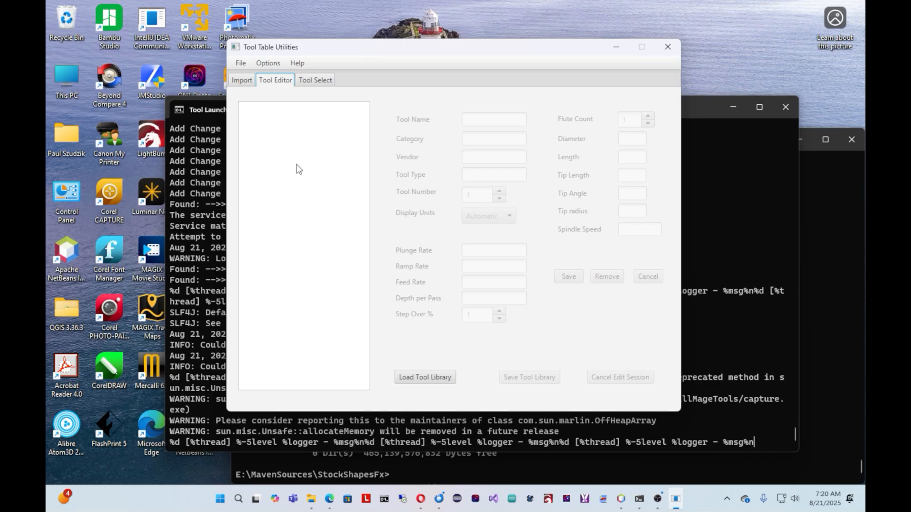
click(247, 81)
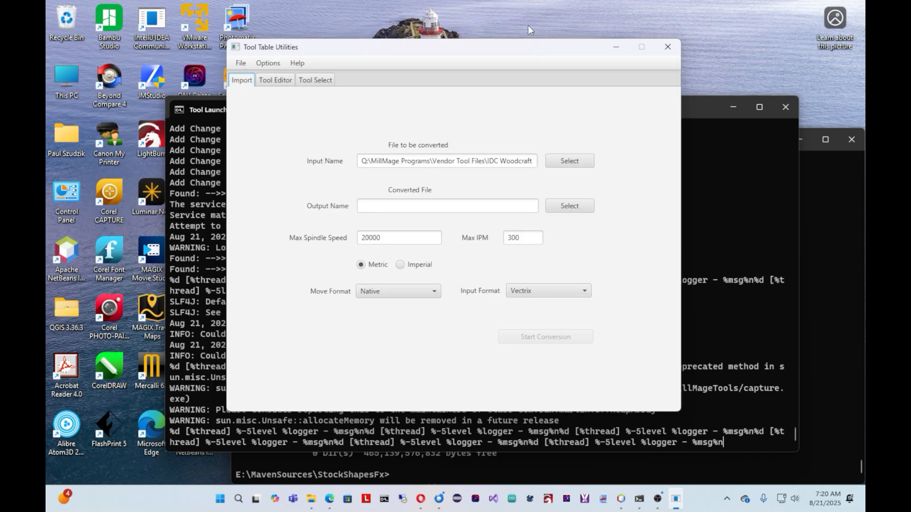
mouse_move(520, 45)
mouse_down()
mouse_move(591, 62)
mouse_move(519, 61)
mouse_up()
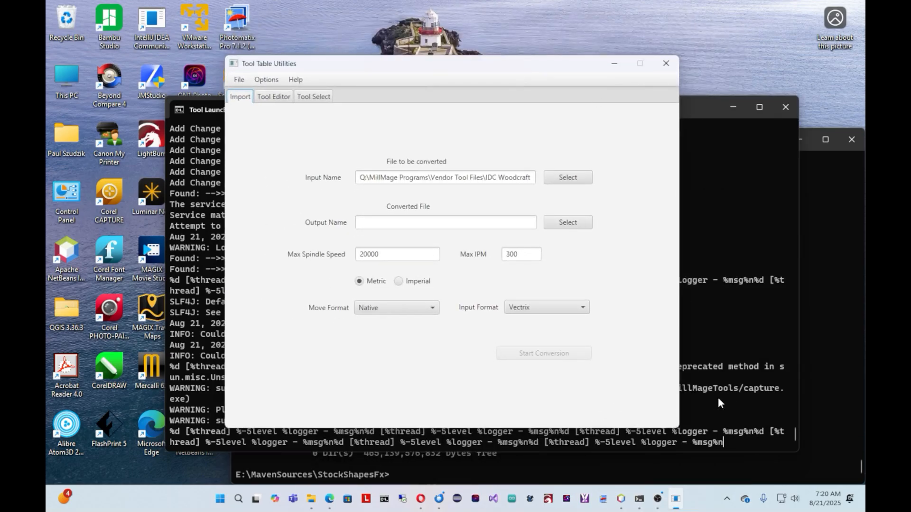
click(584, 308)
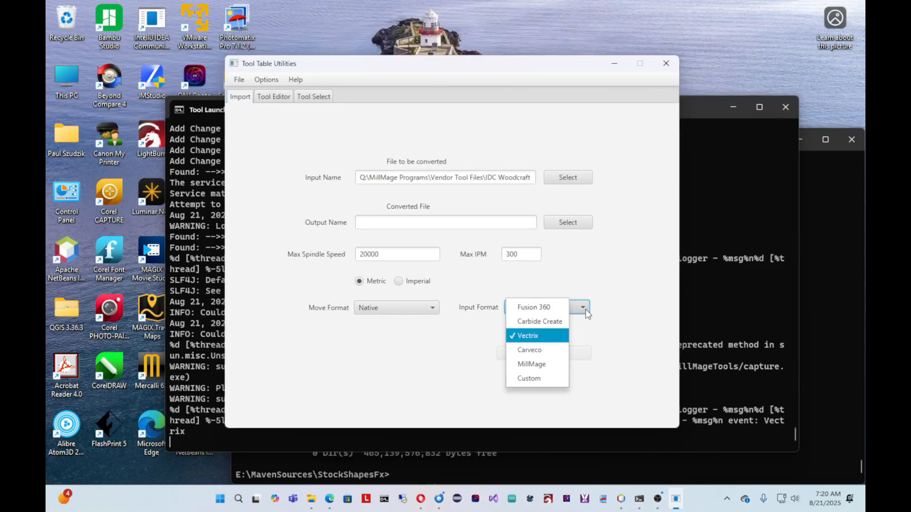
click(544, 336)
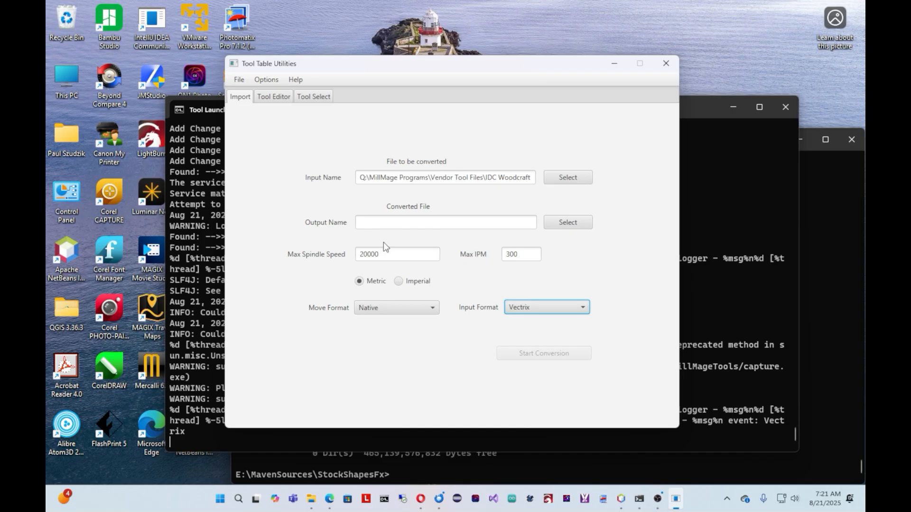
Step: Look through the recent files, options and help entries, check for program updates and close the result window
click(240, 80)
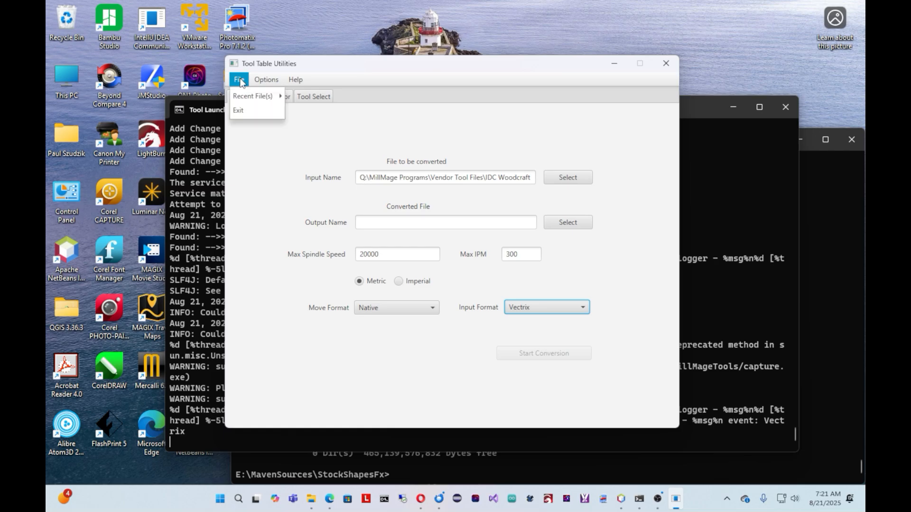
mouse_move(246, 99)
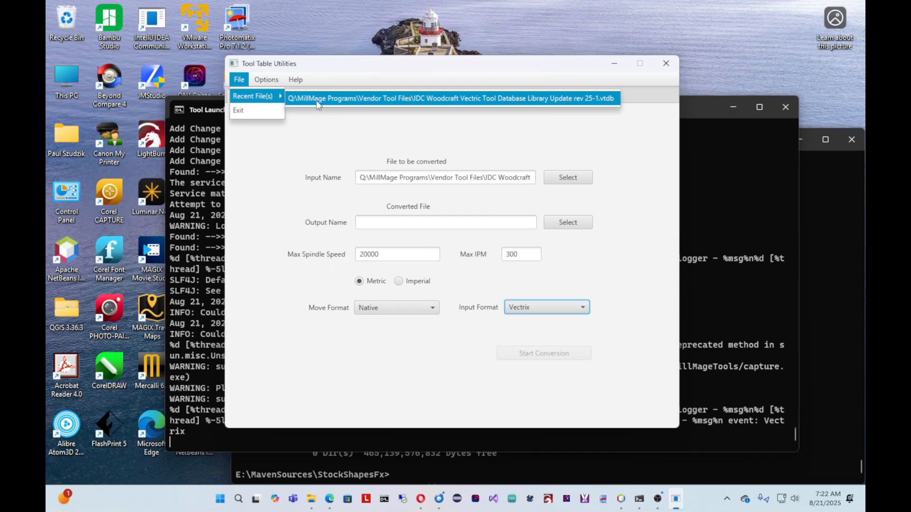
mouse_move(267, 80)
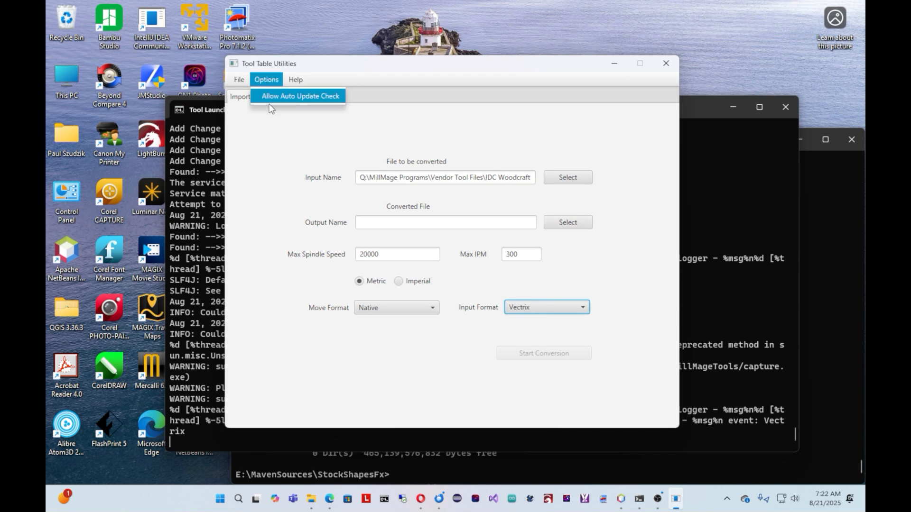
mouse_move(296, 81)
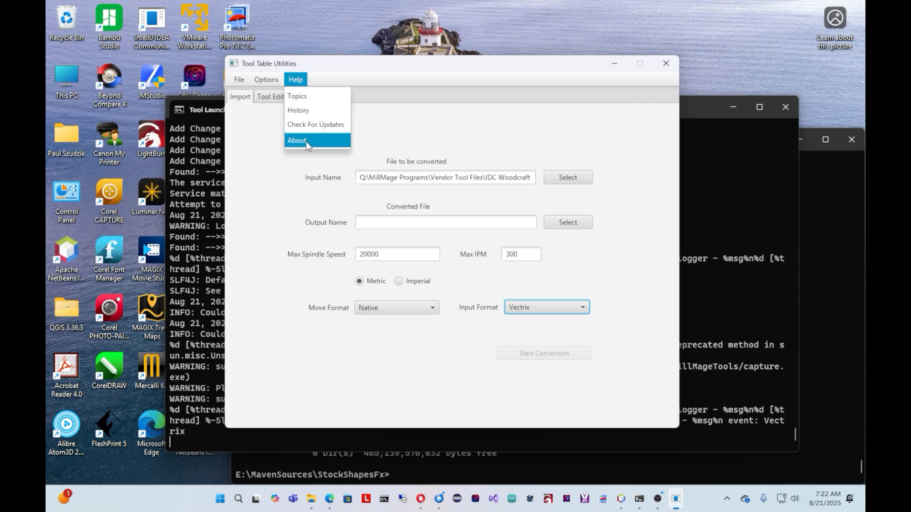
click(313, 125)
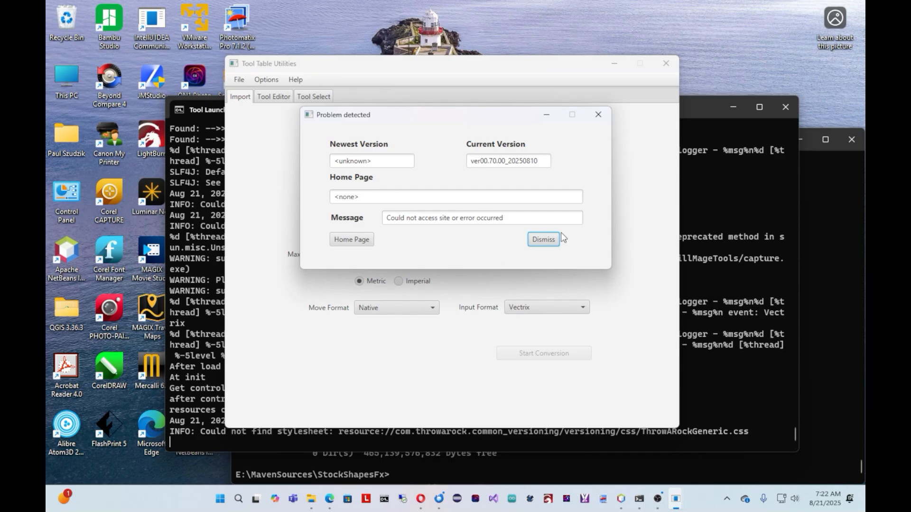
click(598, 110)
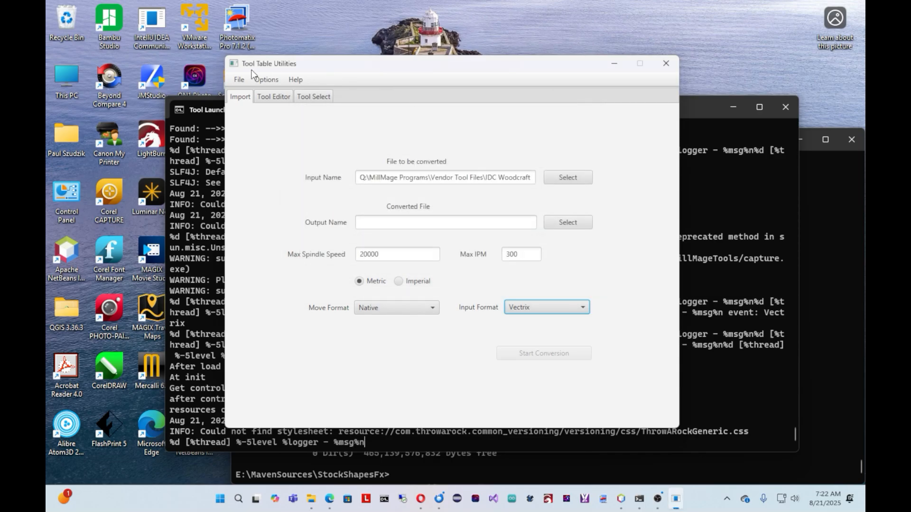
Step: View the Tool Select page and open the program's About window
click(309, 98)
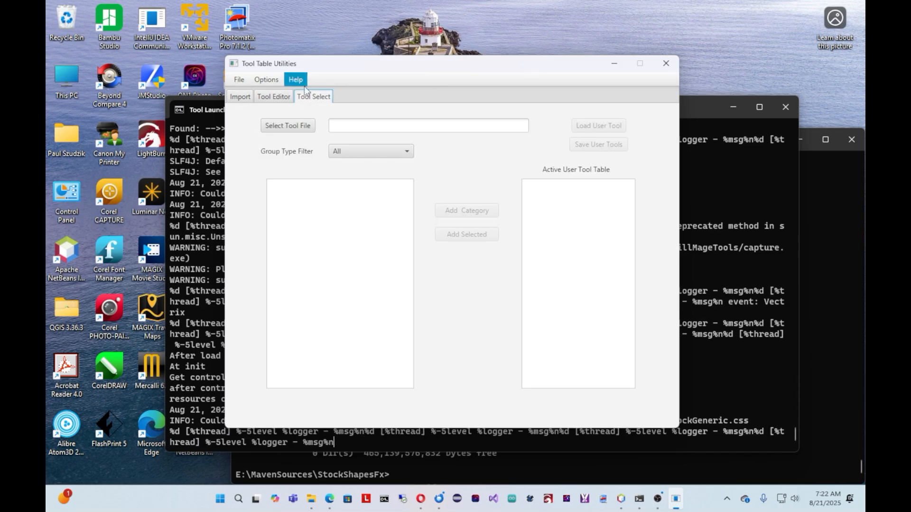
click(296, 80)
click(304, 141)
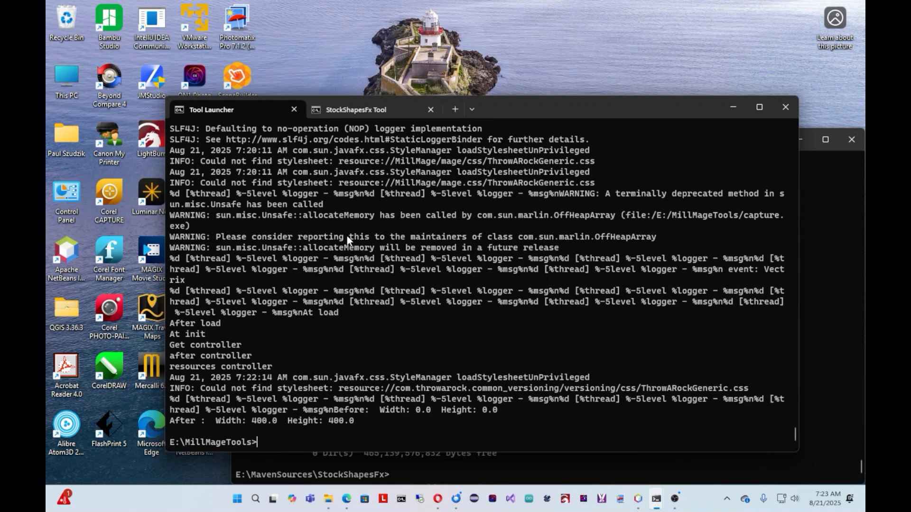
Step: Launch the native executable again with capture and show the Tool Select page
text(capture)
key(Return)
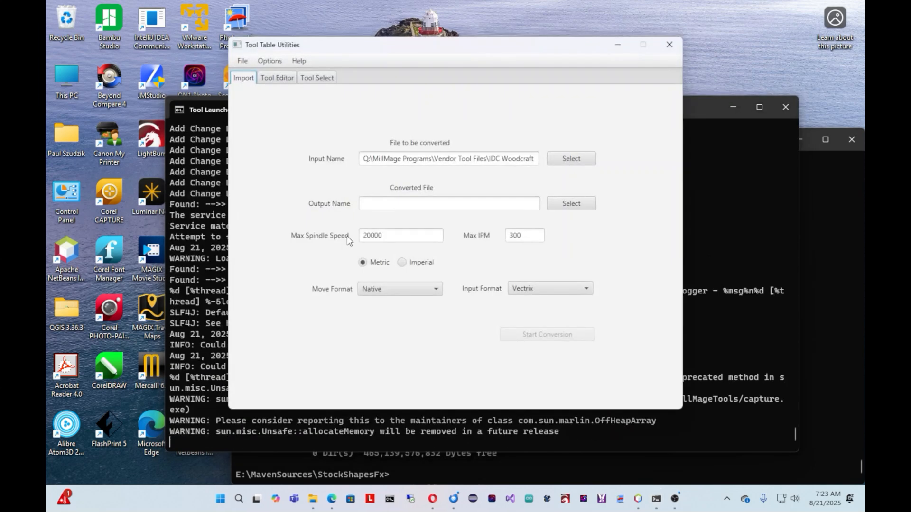
click(327, 80)
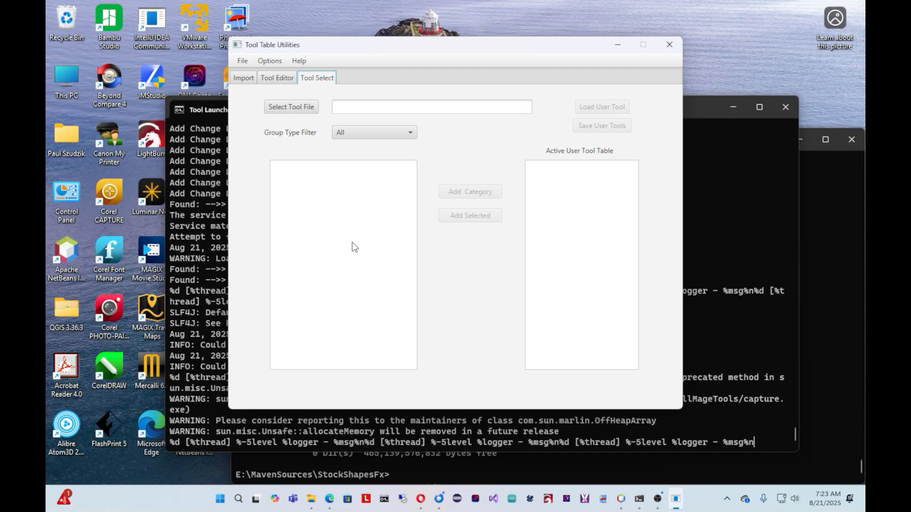